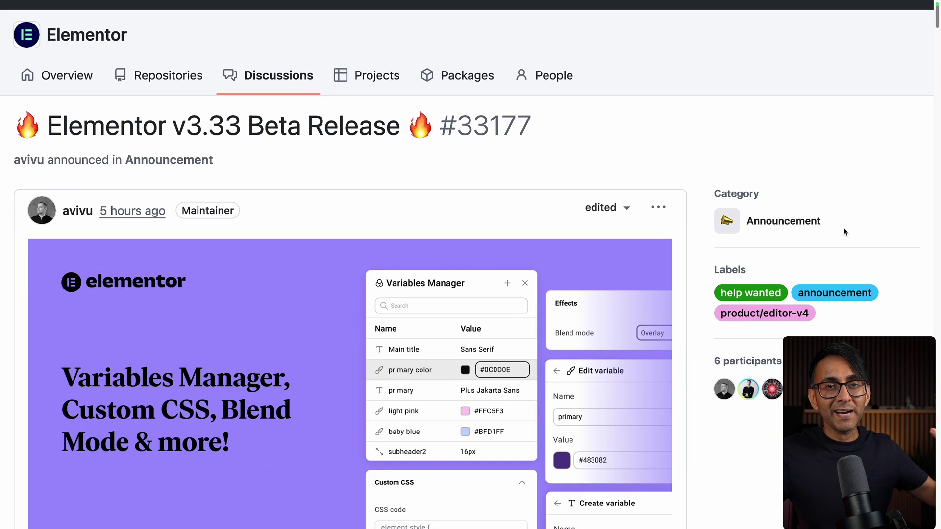
Scroll through the Elementor v3.33 Beta Release post down to its Custom CSS section.
scroll(844, 231, down, 7)
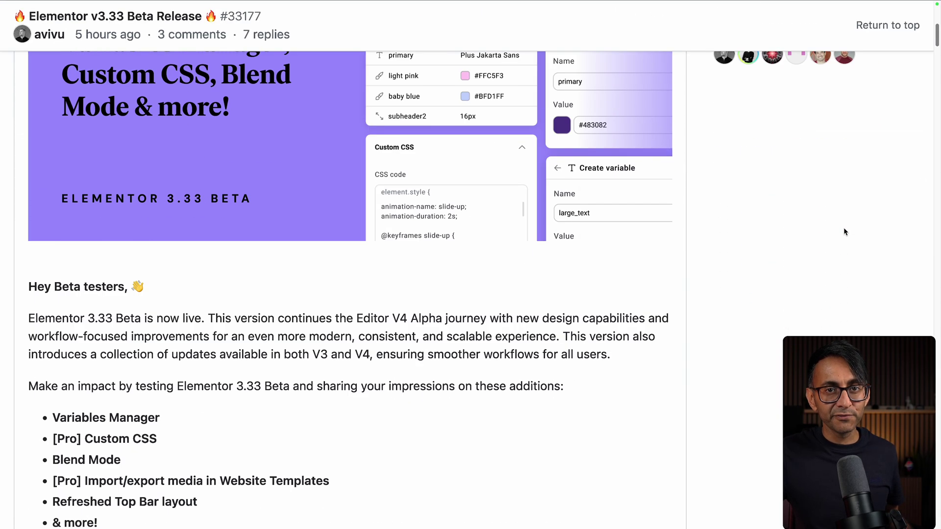
scroll(830, 275, down, 2)
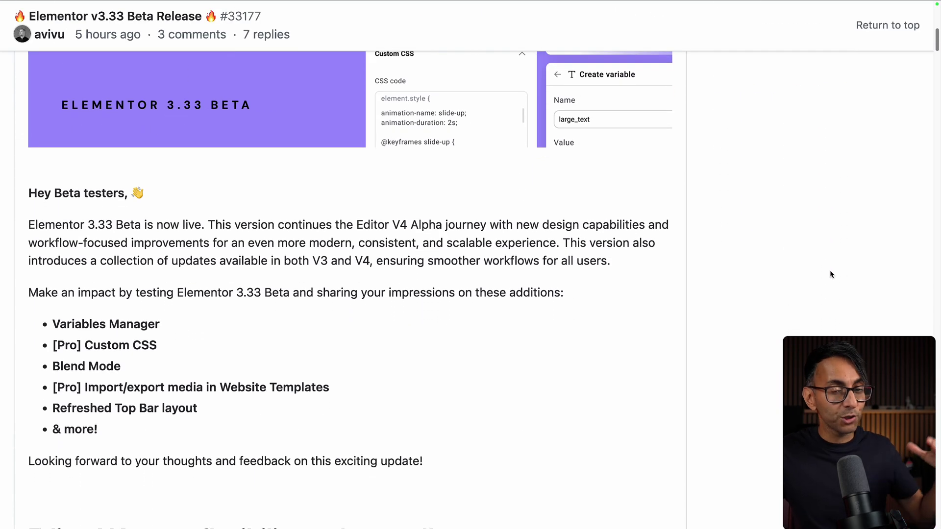
scroll(831, 273, down, 5)
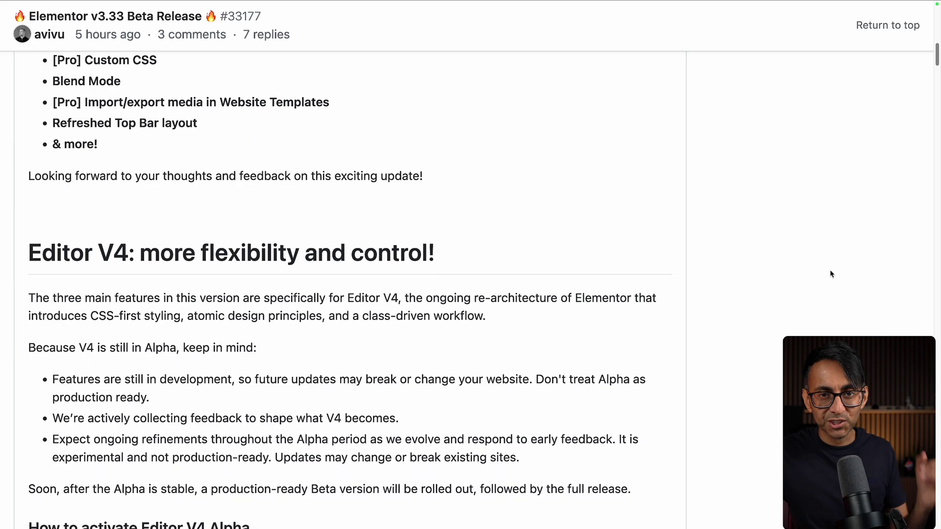
scroll(831, 273, down, 9)
scroll(830, 274, up, 20)
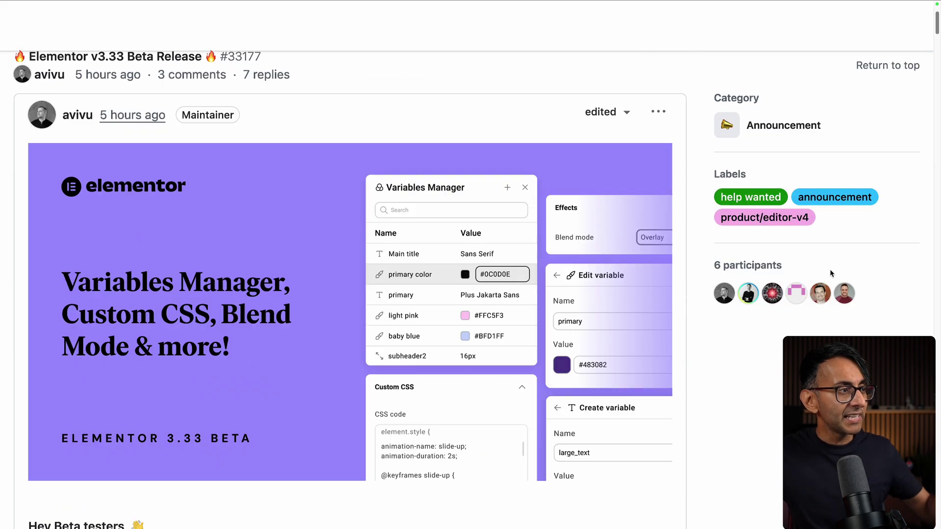
scroll(829, 273, down, 7)
scroll(830, 273, down, 2)
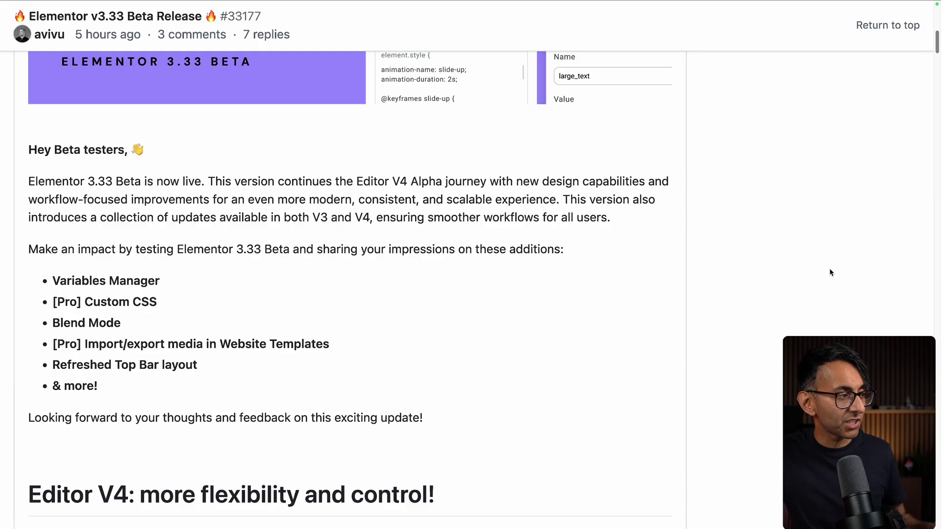
scroll(830, 272, down, 10)
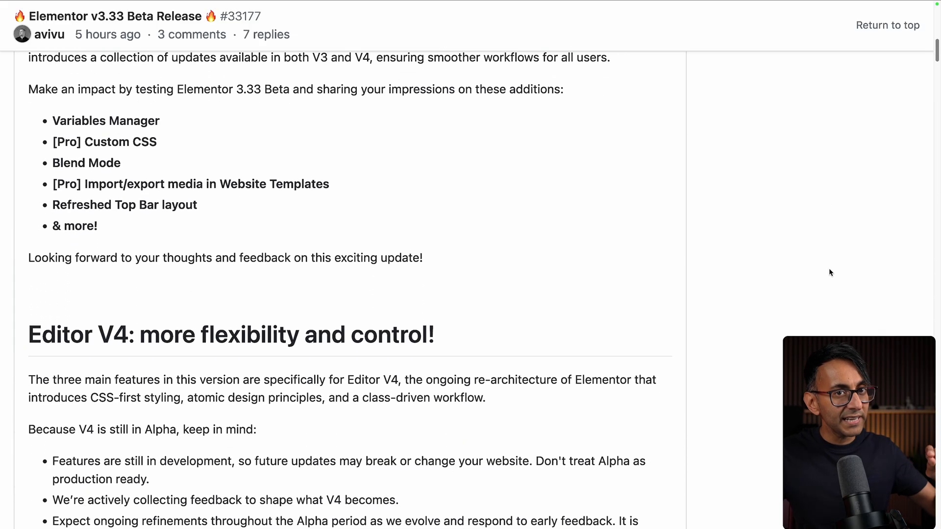
scroll(830, 273, down, 1)
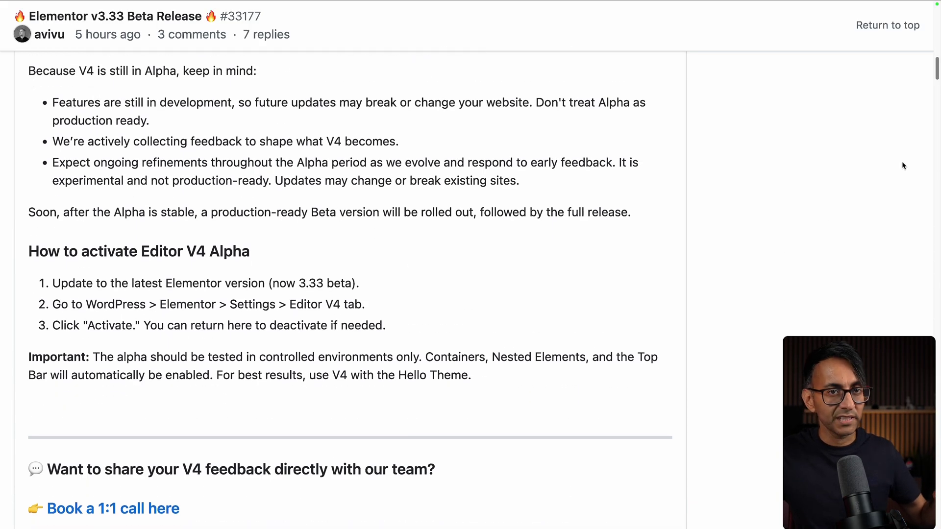
drag(934, 76, 938, 212)
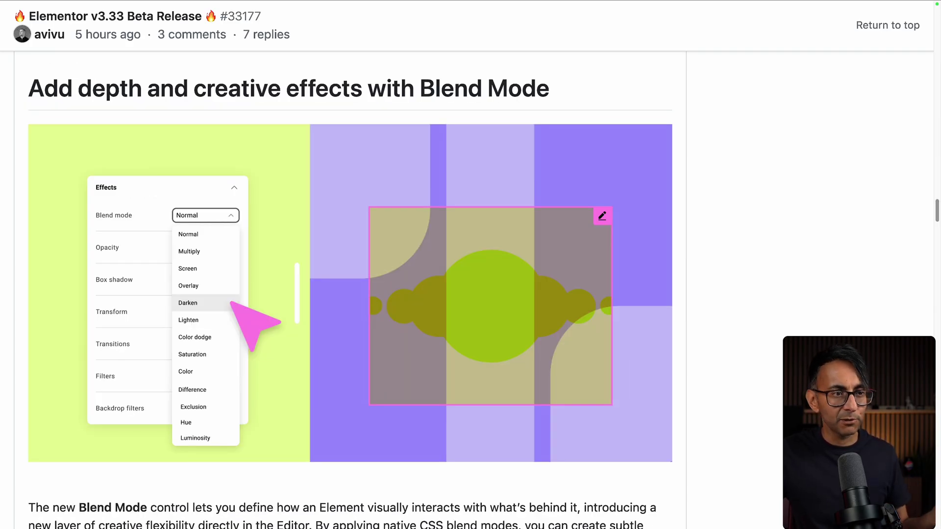
drag(937, 211, 937, 156)
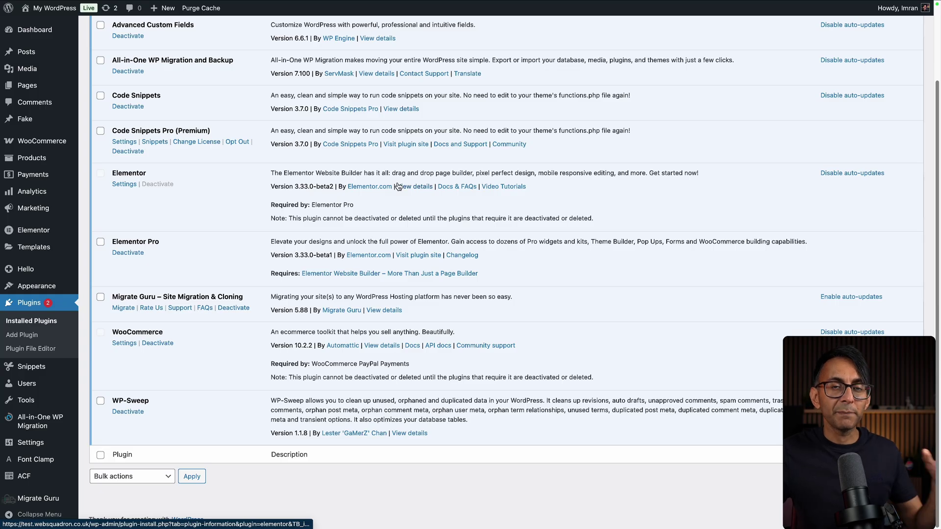
Check that Elementor 3.33.0-beta2 and Elementor Pro 3.33.0-beta1 are listed in Installed Plugins.
mouse_move(43, 258)
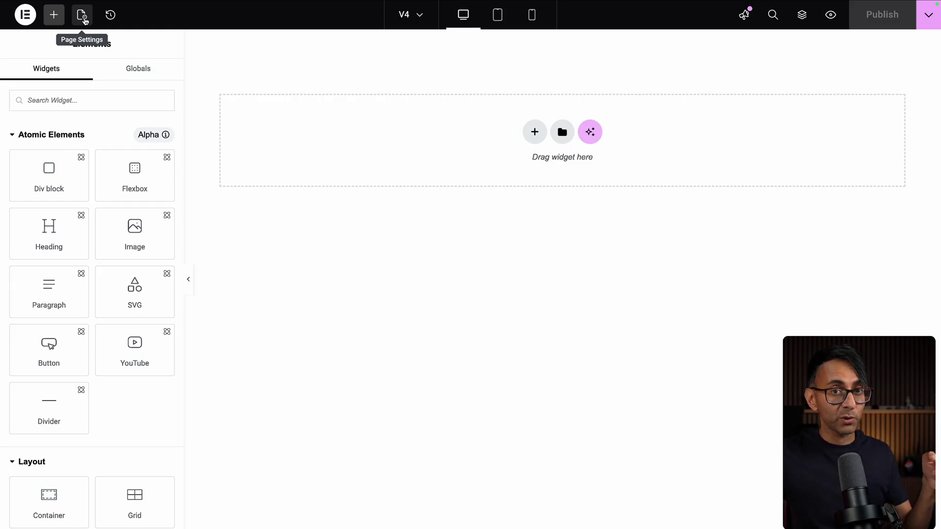
In Page Settings, set Hide Title to Yes and keep the Elementor Canvas layout.
click(83, 16)
scroll(131, 313, down, 1)
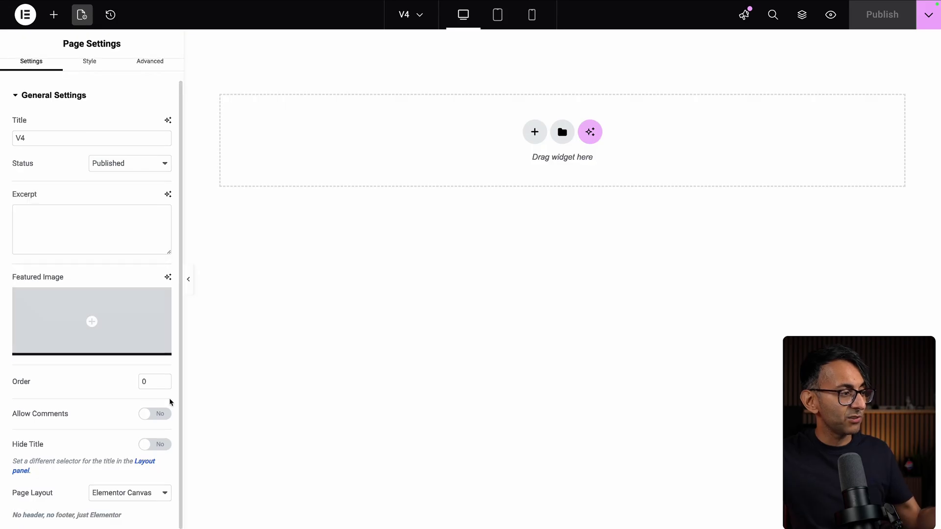
click(161, 444)
click(147, 493)
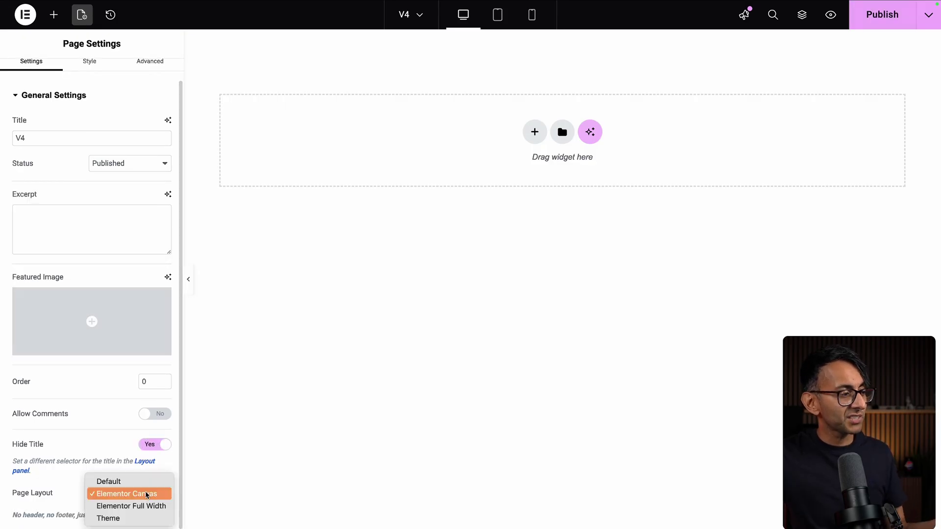
click(263, 469)
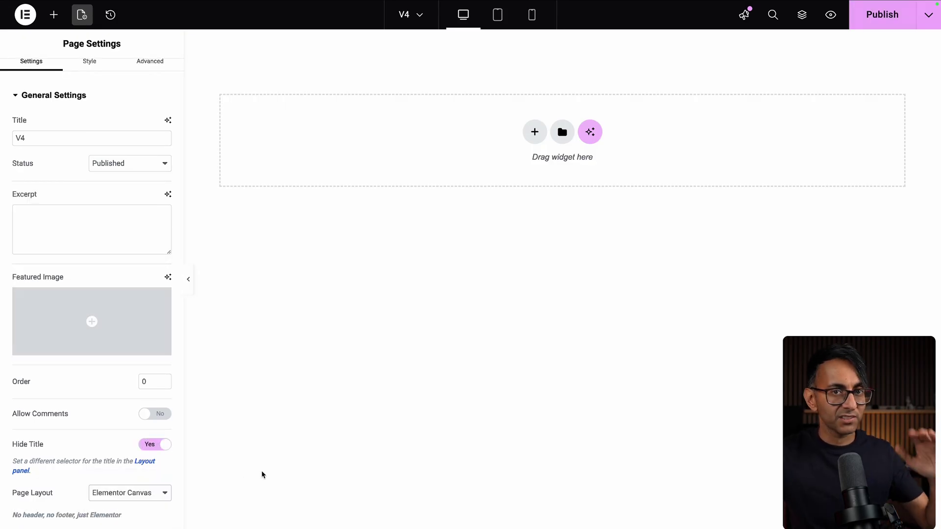
click(283, 448)
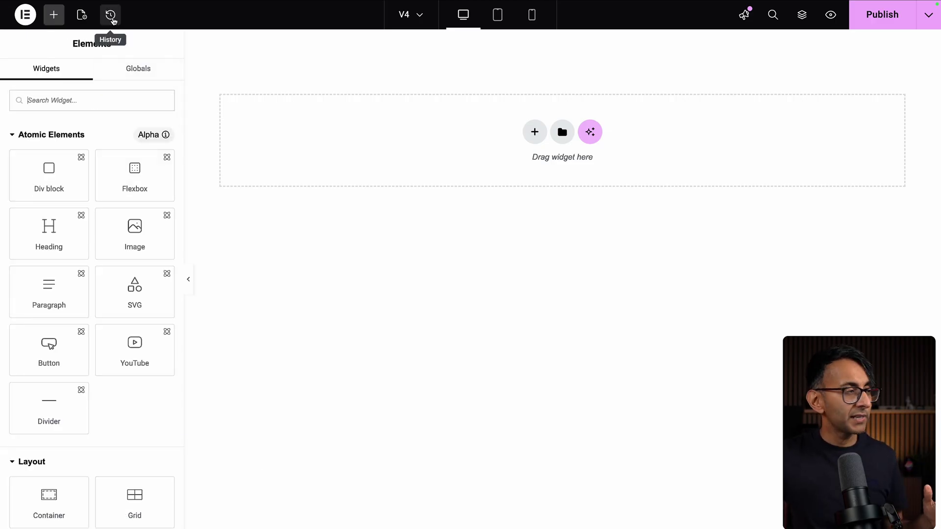
Open the Elementor main menu, close it, then open it again.
click(24, 19)
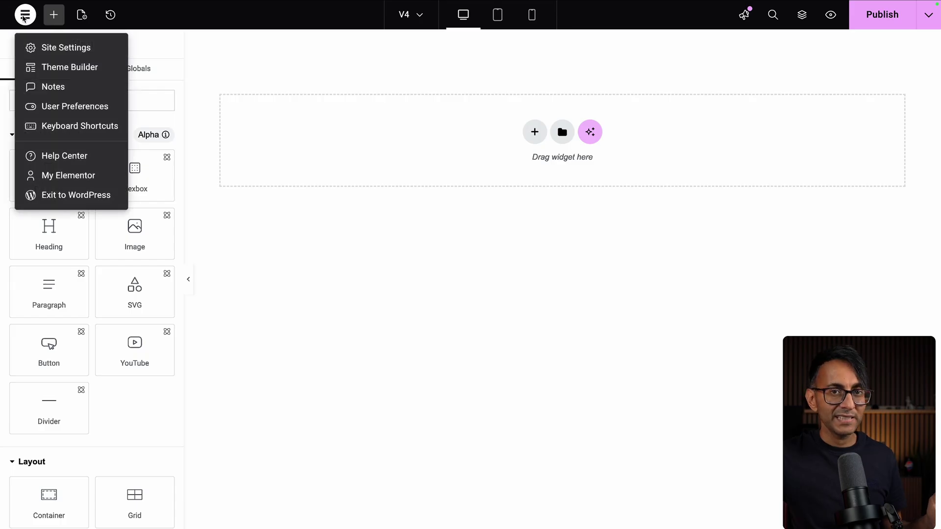
click(238, 57)
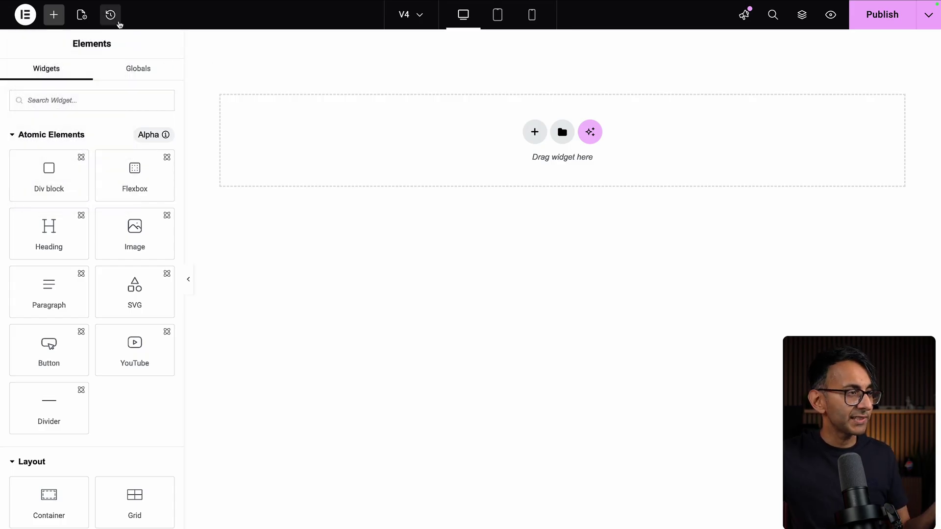
click(27, 17)
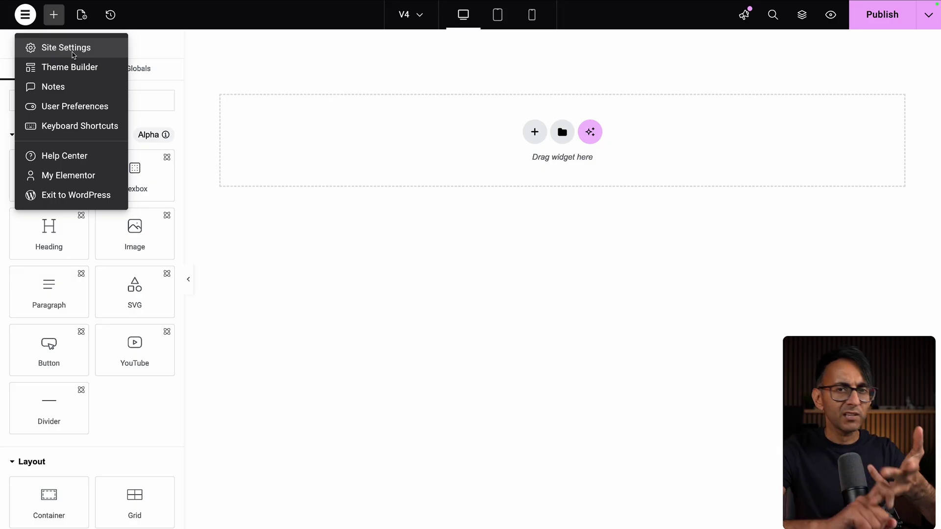
Add an atomic heading at the page top and a classic Basic Heading below it.
drag(49, 230, 324, 151)
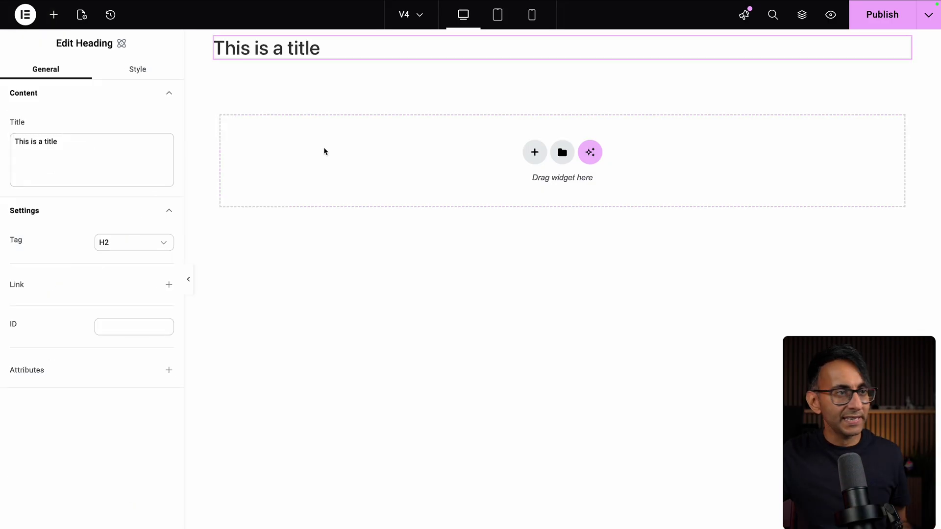
click(54, 16)
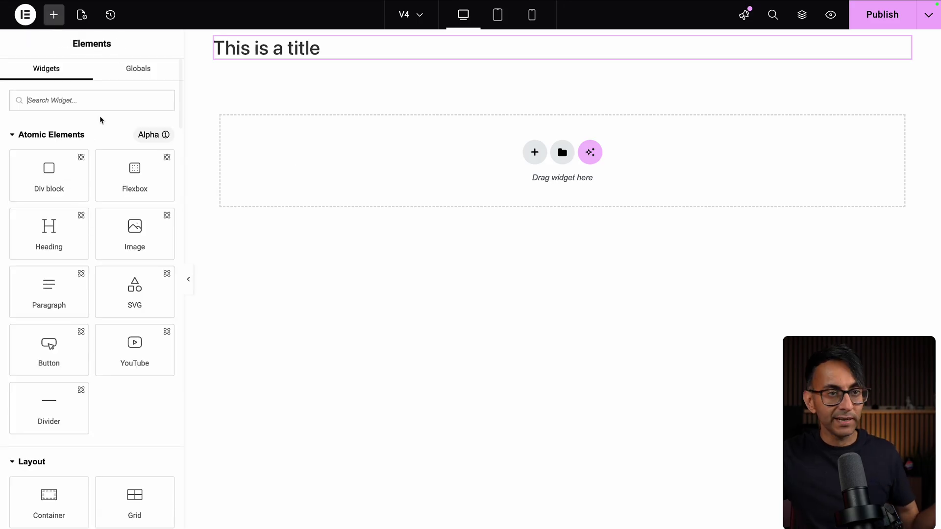
scroll(98, 294, down, 10)
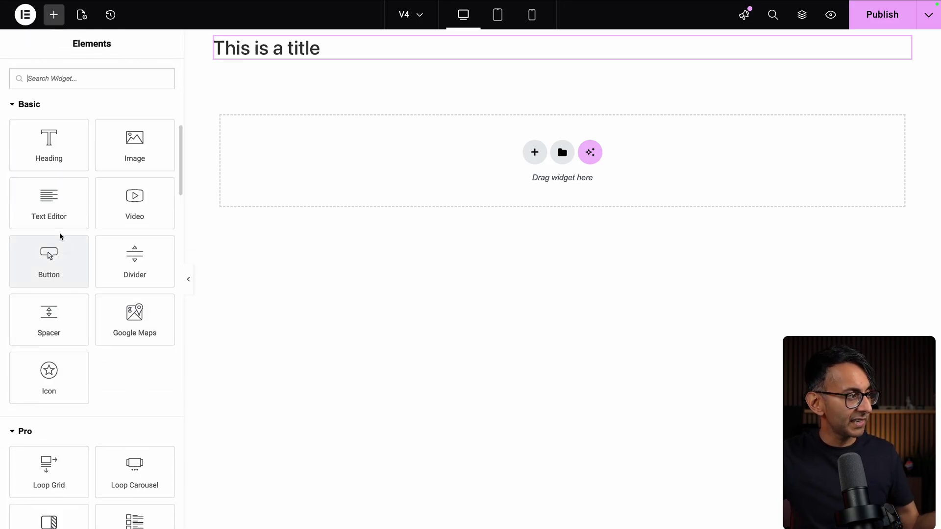
drag(49, 147, 346, 65)
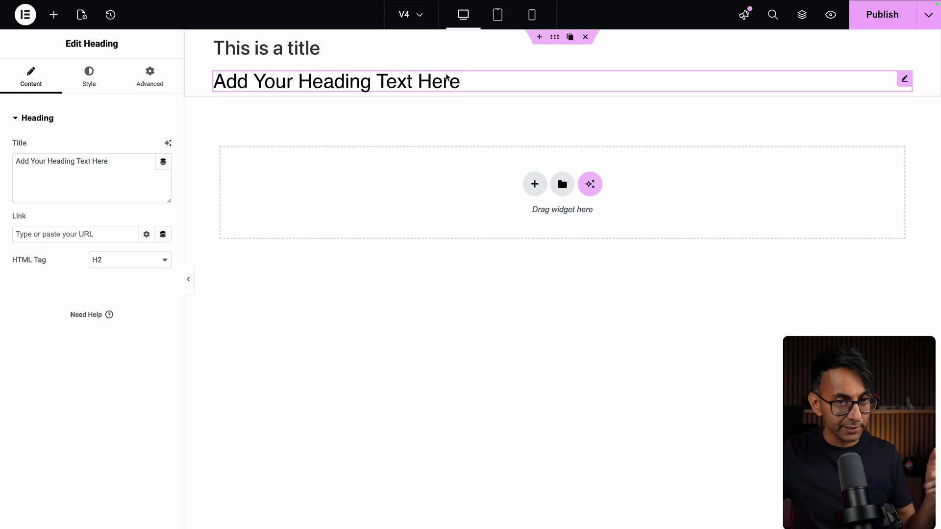
Expand the classic heading's Advanced Custom CSS area, then reselect the 'This is a title' heading.
click(150, 78)
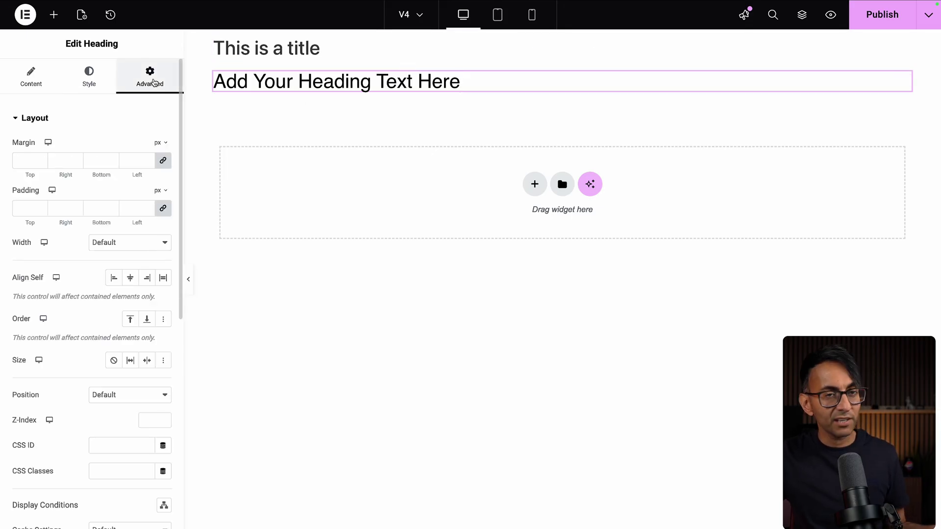
scroll(122, 298, down, 8)
click(113, 447)
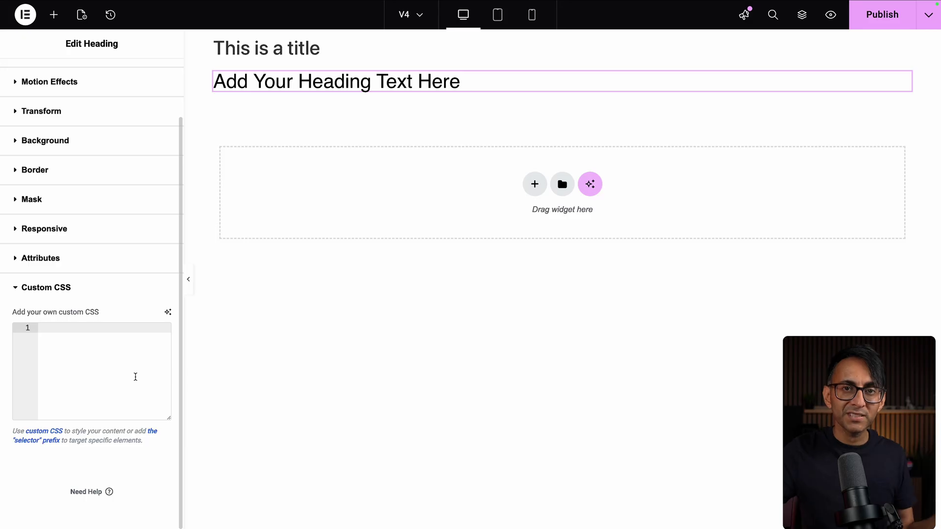
click(316, 45)
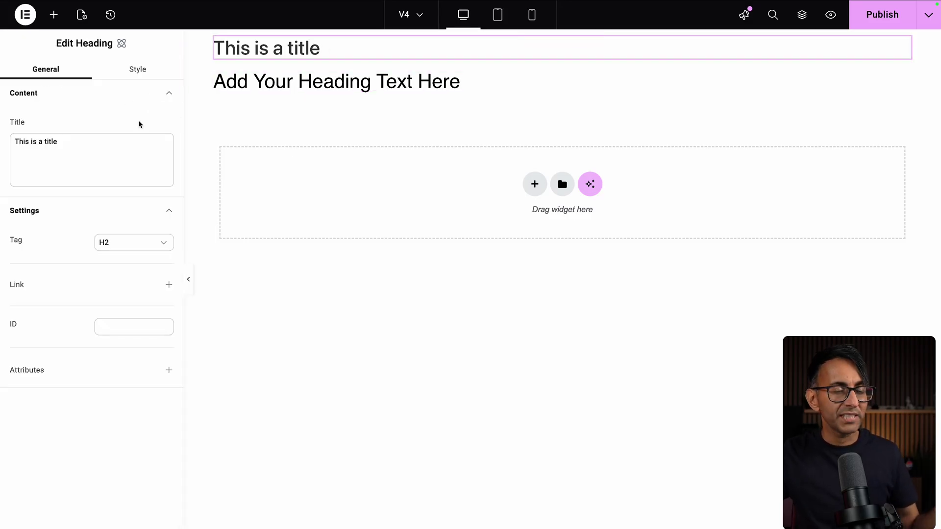
click(140, 71)
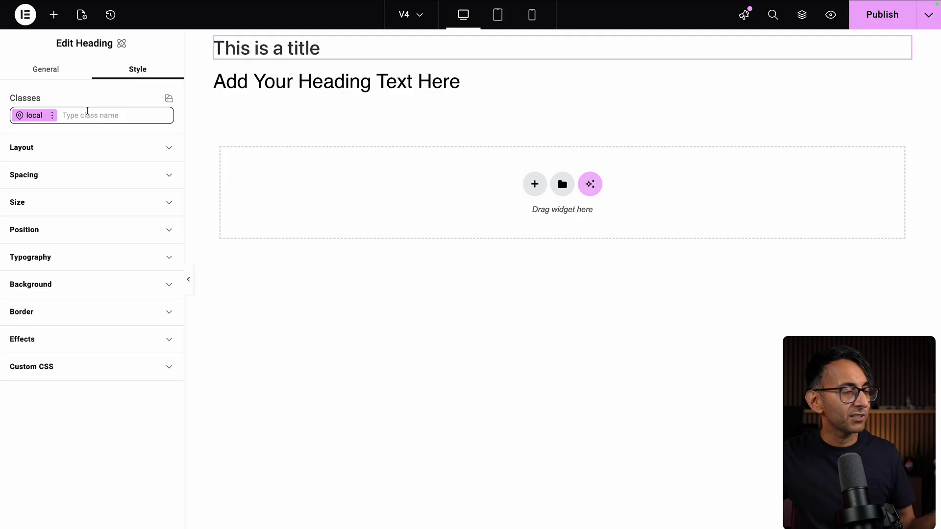
click(45, 73)
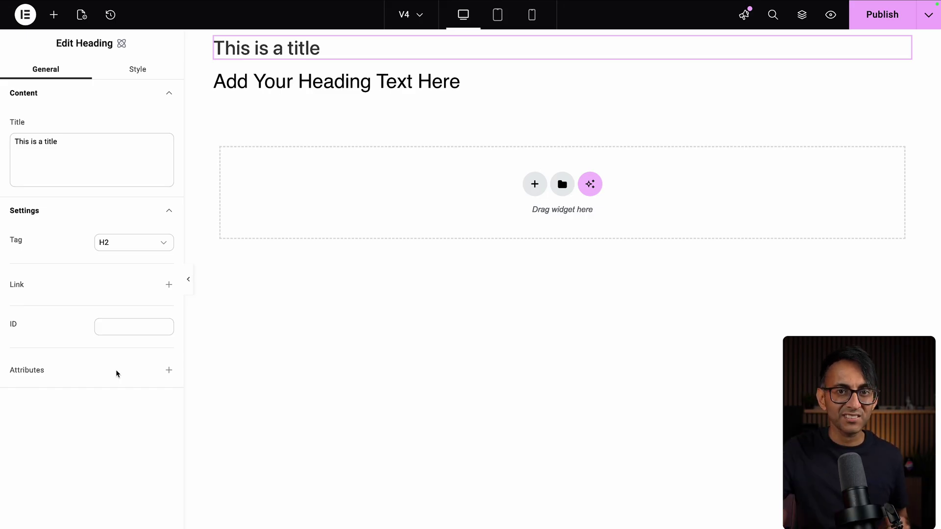
mouse_move(316, 50)
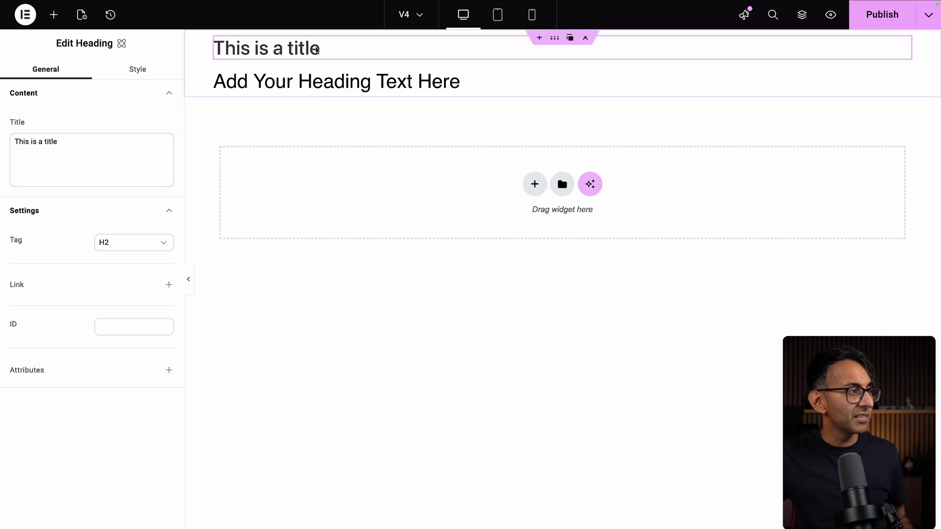
Test a color: #FF0050 rule in the atomic heading's Style Custom CSS, then clear it.
click(138, 68)
click(118, 366)
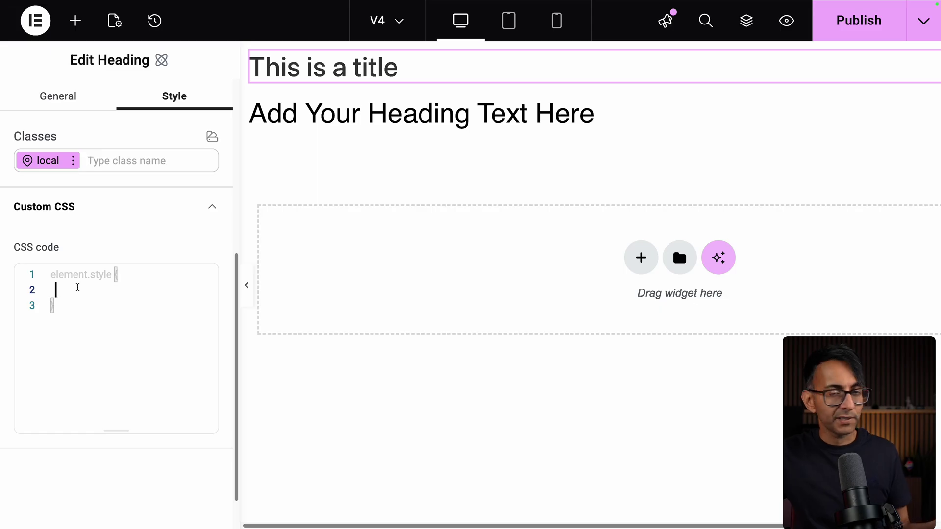
text(color: #FF0050;)
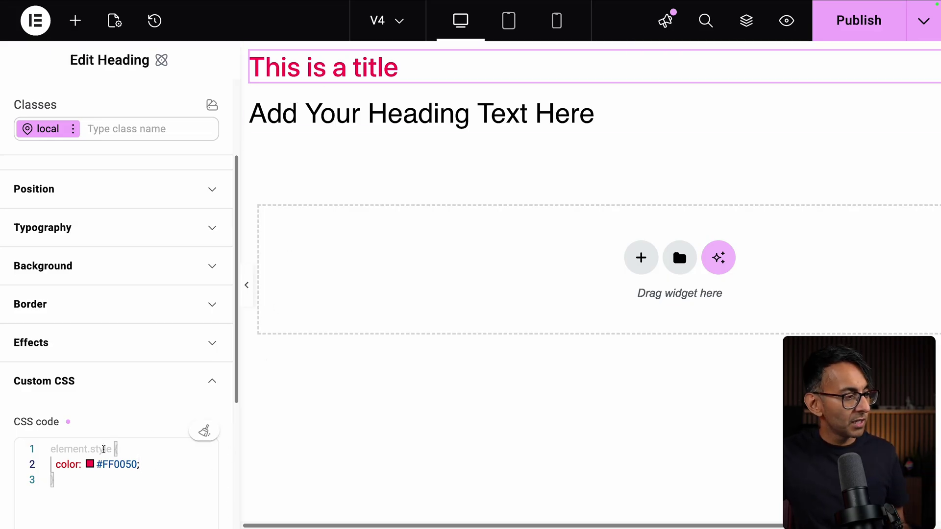
mouse_move(74, 450)
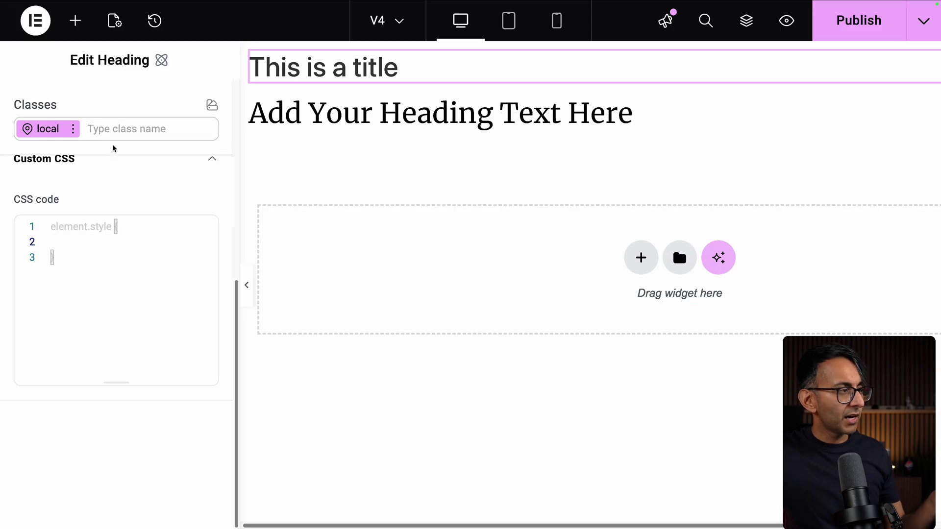
Create a 'blue' class on the heading with custom CSS color: #0000ff.
click(117, 130)
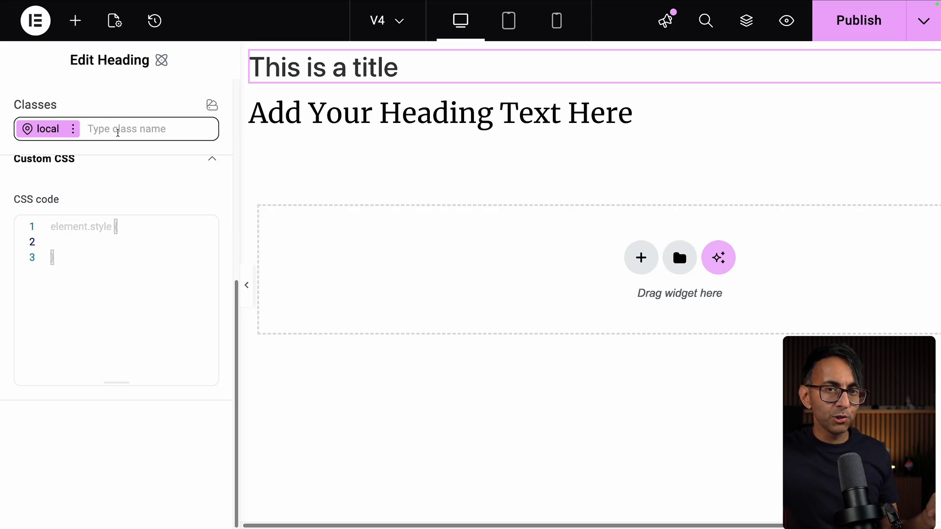
text(blue)
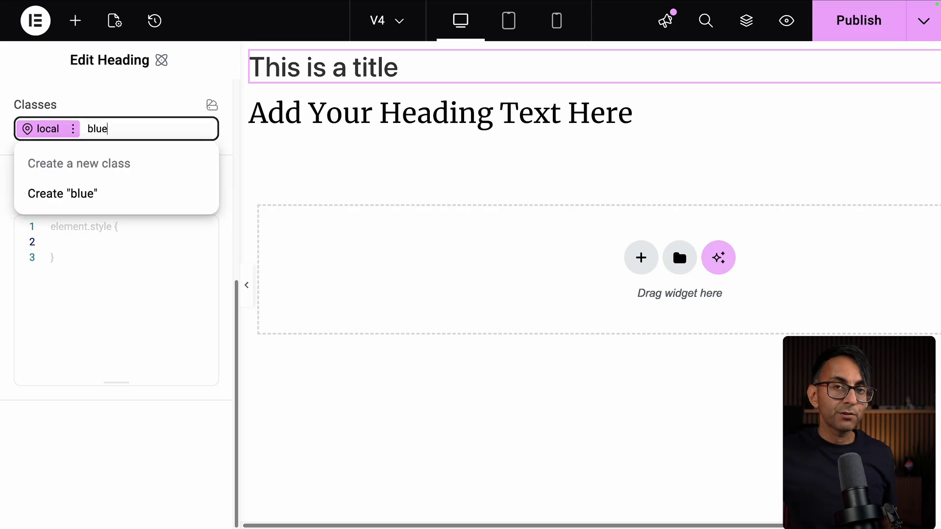
key(Return)
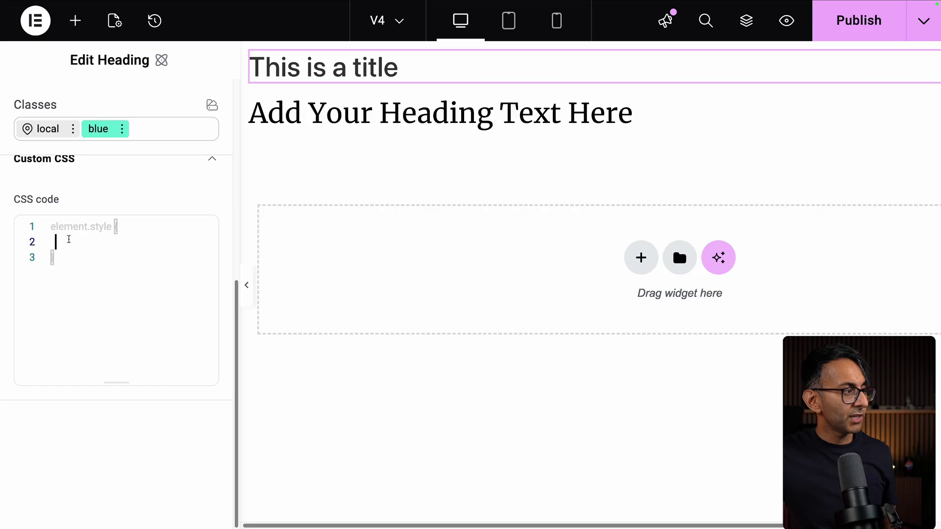
click(68, 239)
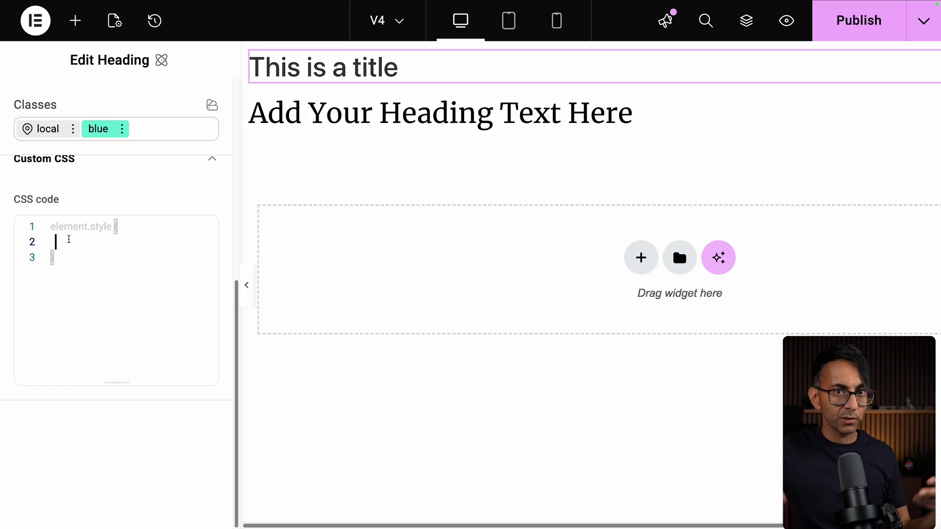
text(color: #0000ff)
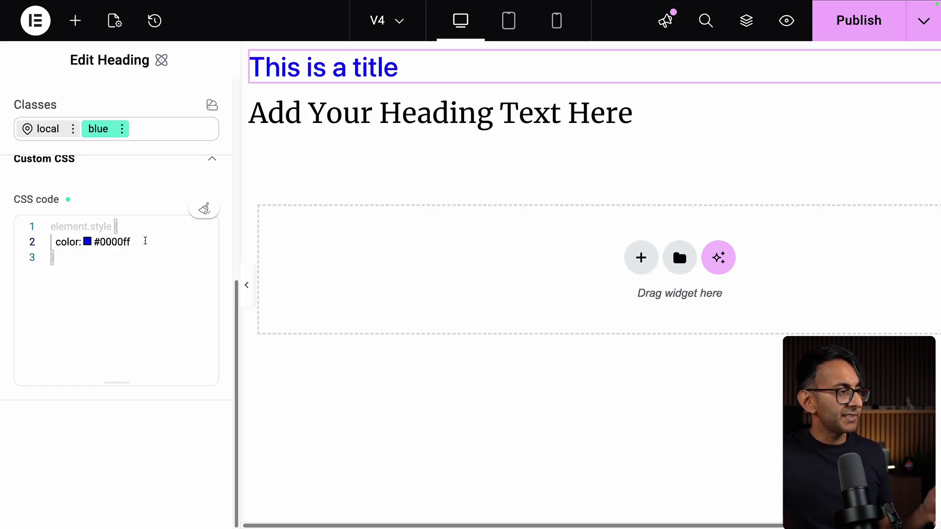
Add a Paragraph below the headings and apply the existing blue class to it.
drag(63, 403, 367, 132)
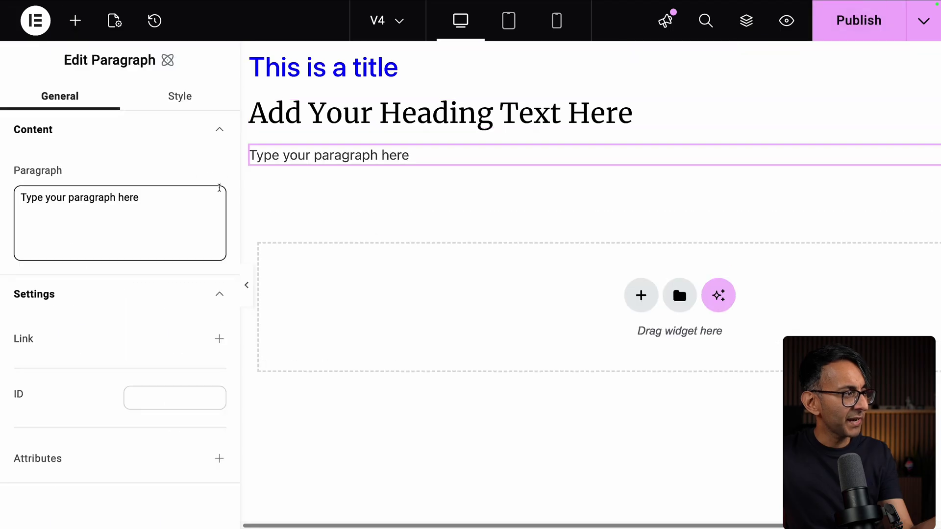
click(181, 100)
click(141, 158)
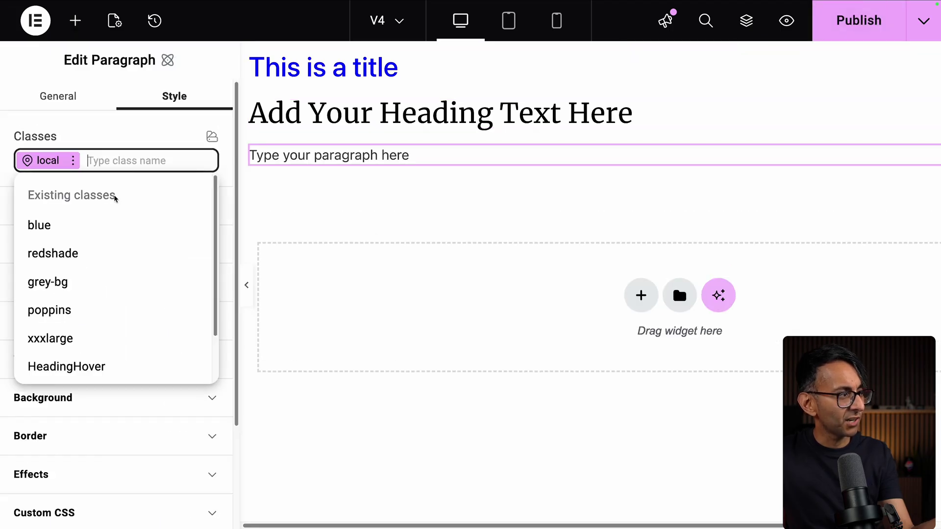
click(92, 240)
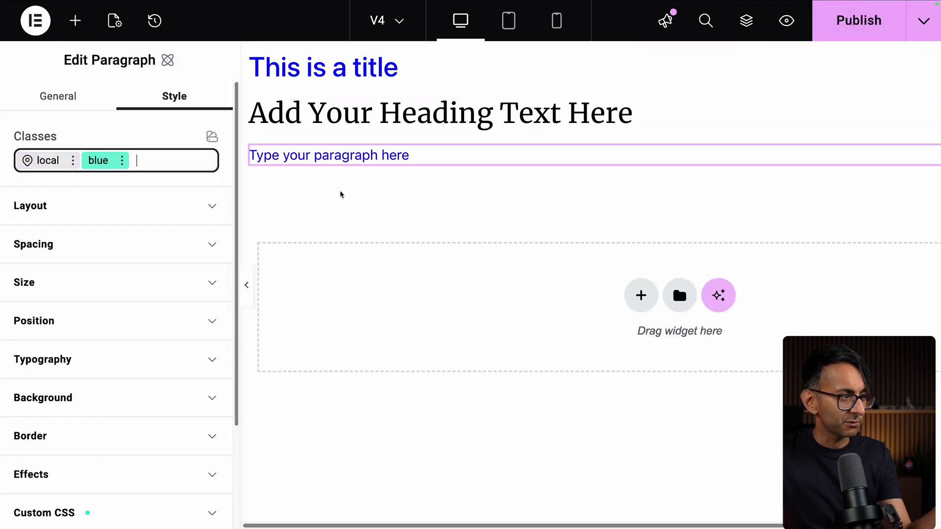
Add a flexbox container below the paragraph and expand its Custom CSS section.
click(74, 20)
drag(175, 241, 353, 308)
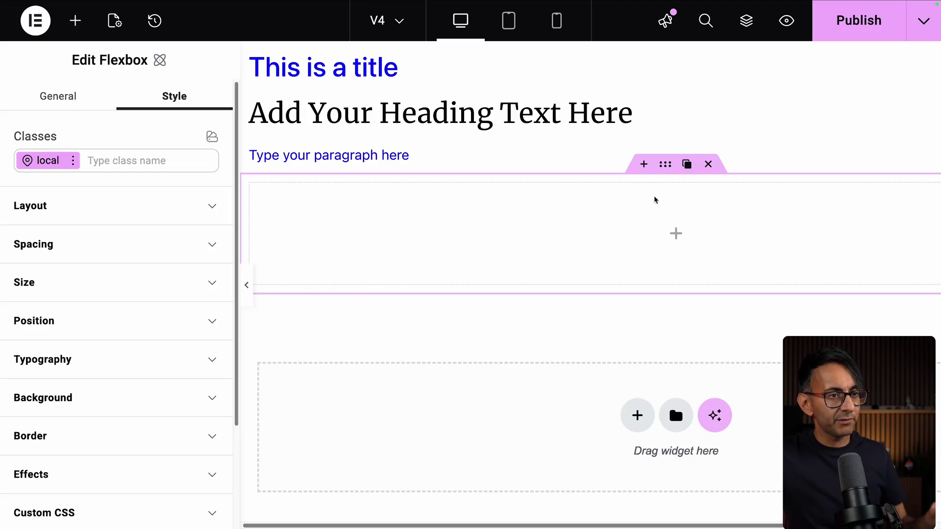
scroll(112, 388, down, 3)
click(125, 387)
scroll(98, 407, down, 2)
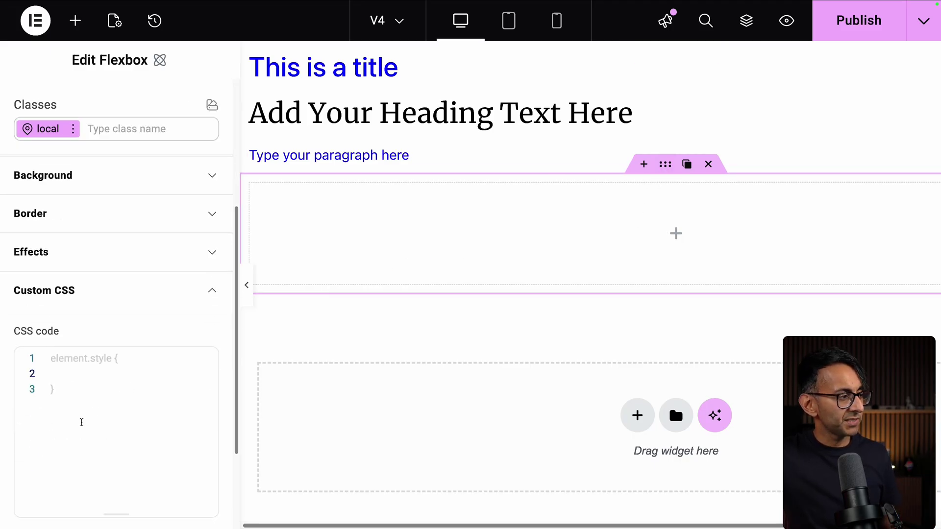
Enter a .blue font-size rule with 50px in the container's custom CSS.
click(84, 381)
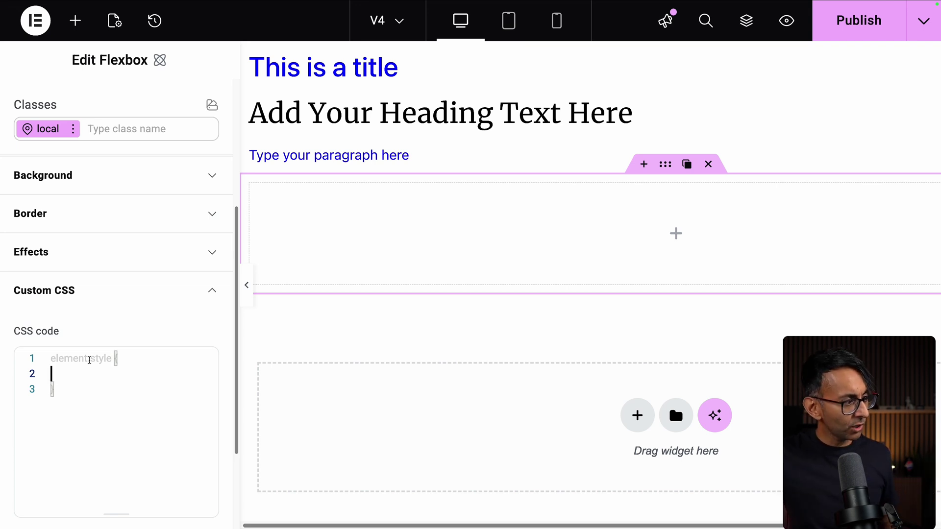
text(s)
key(Escape)
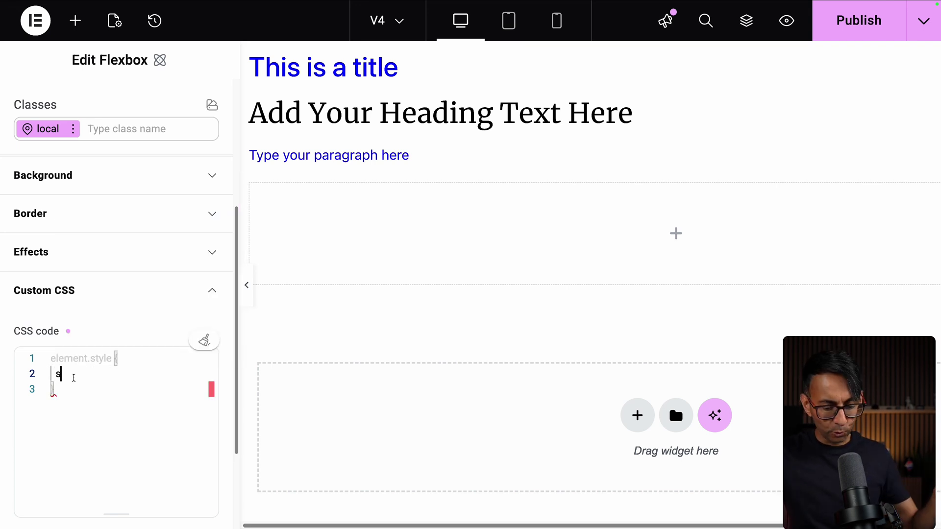
key(BackSpace)
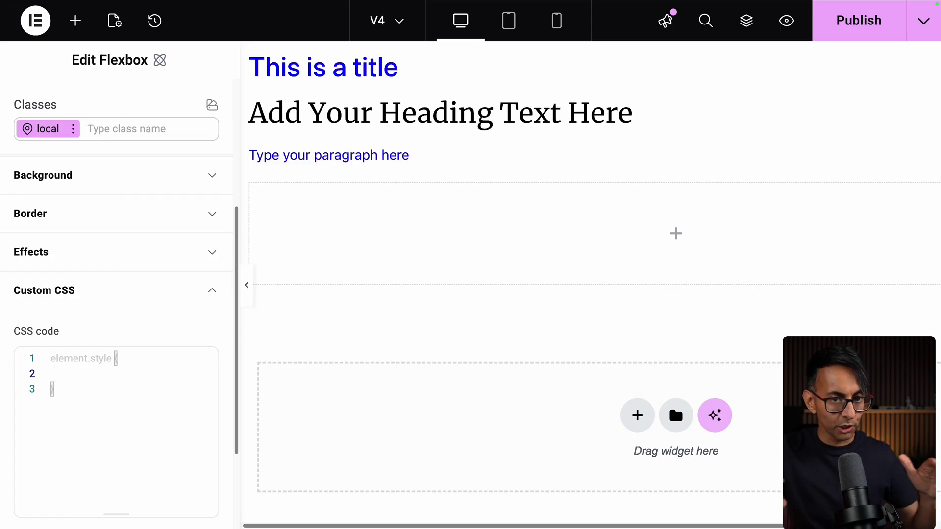
text(.blue {font-size: })
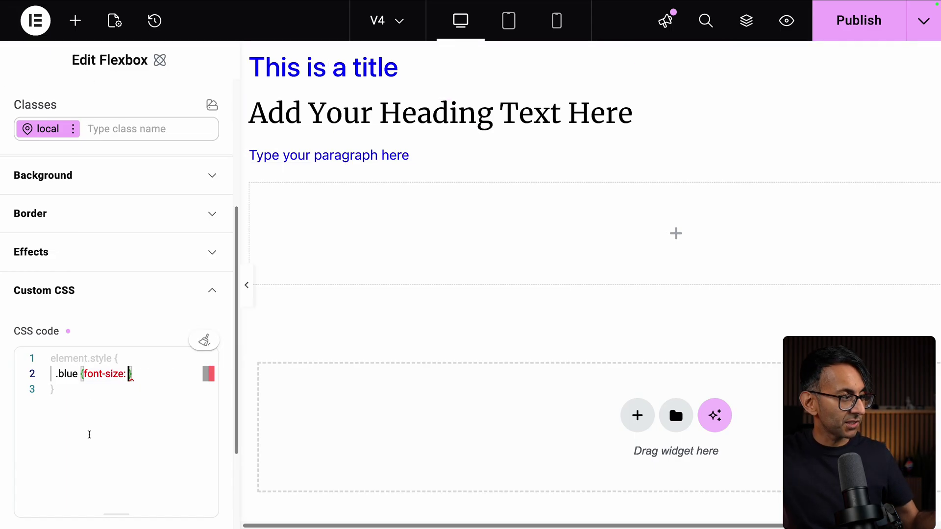
text(50px)
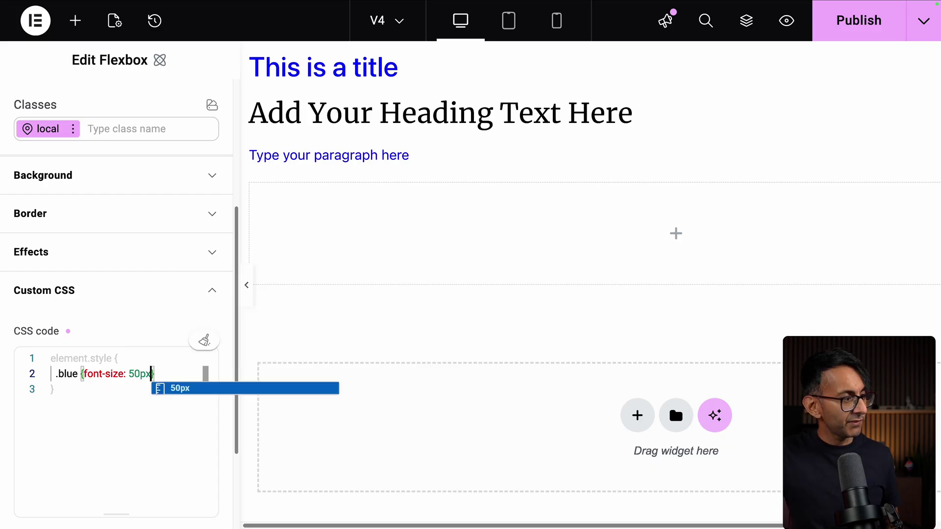
text(;)
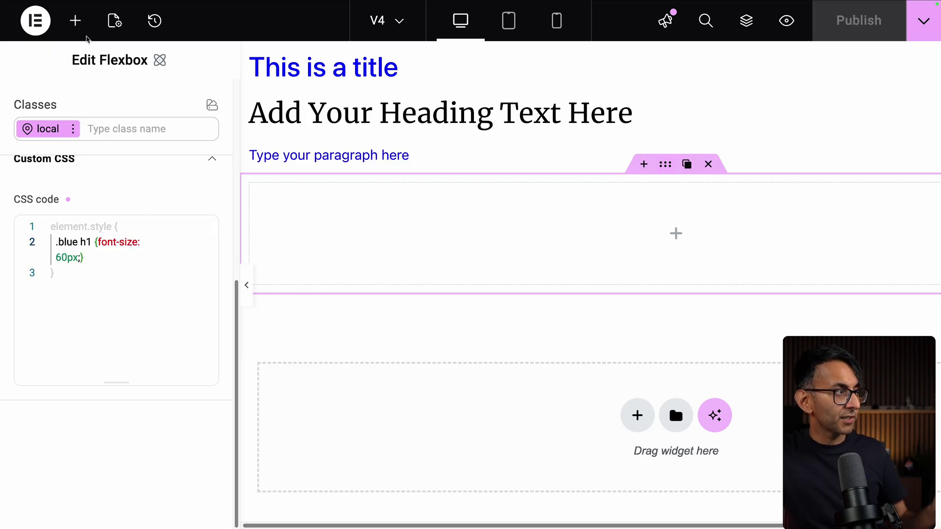
Add a classic Heading inside the flexbox and set its HTML tag to H1.
click(75, 20)
scroll(117, 294, down, 10)
drag(64, 274, 338, 235)
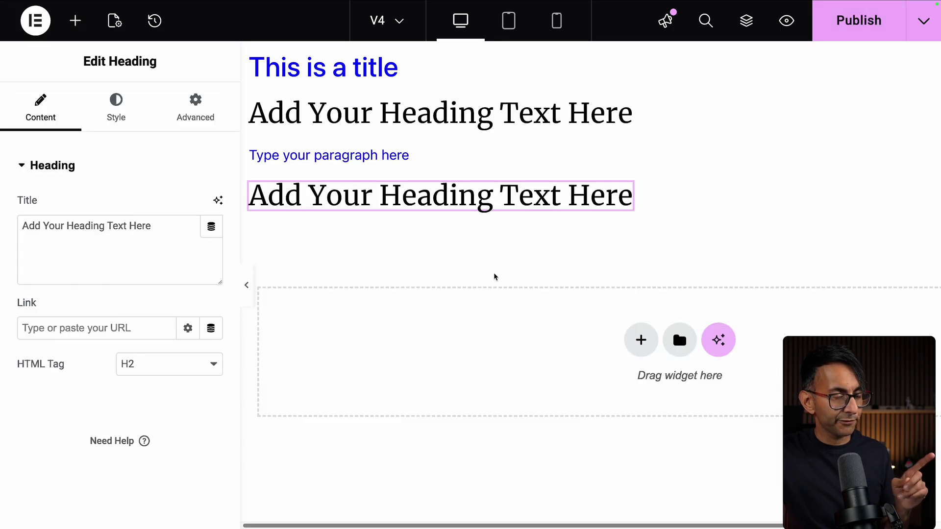
click(144, 366)
click(130, 380)
Give the classic heading the CSS class 'blue' and change its title to 'V3'.
click(195, 110)
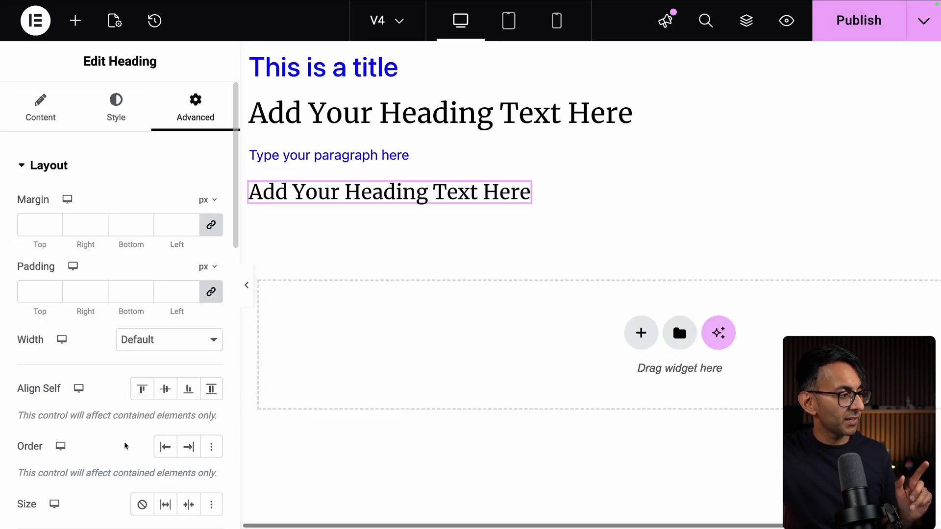
scroll(126, 446, down, 10)
click(153, 201)
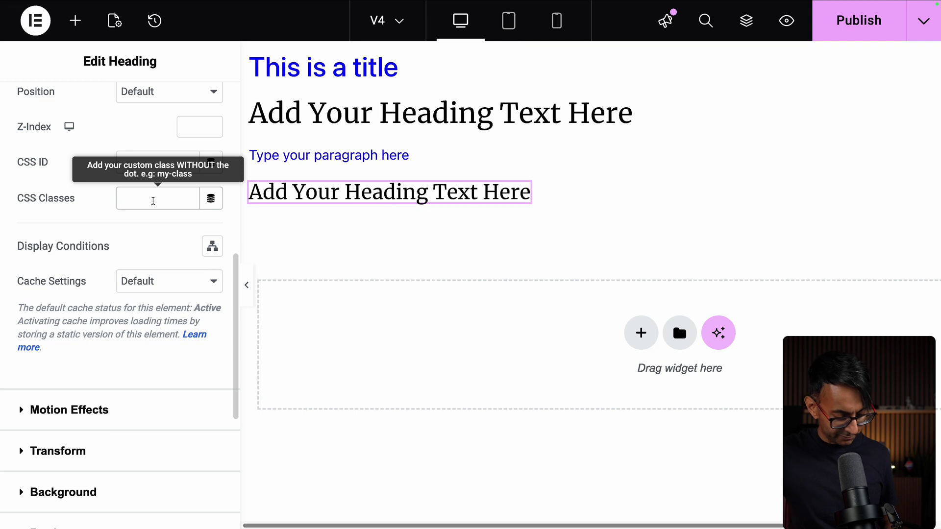
text(blue)
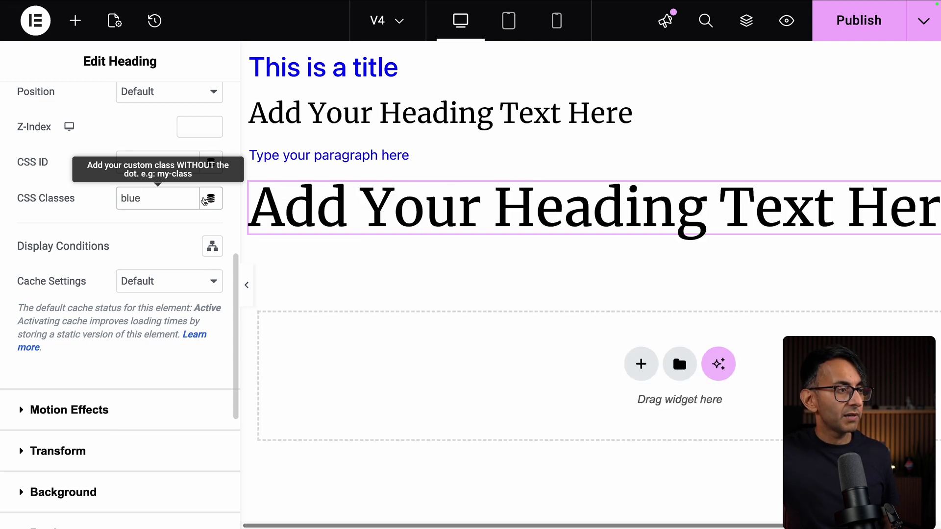
scroll(111, 141, up, 10)
click(38, 113)
drag(150, 231, 1, 205)
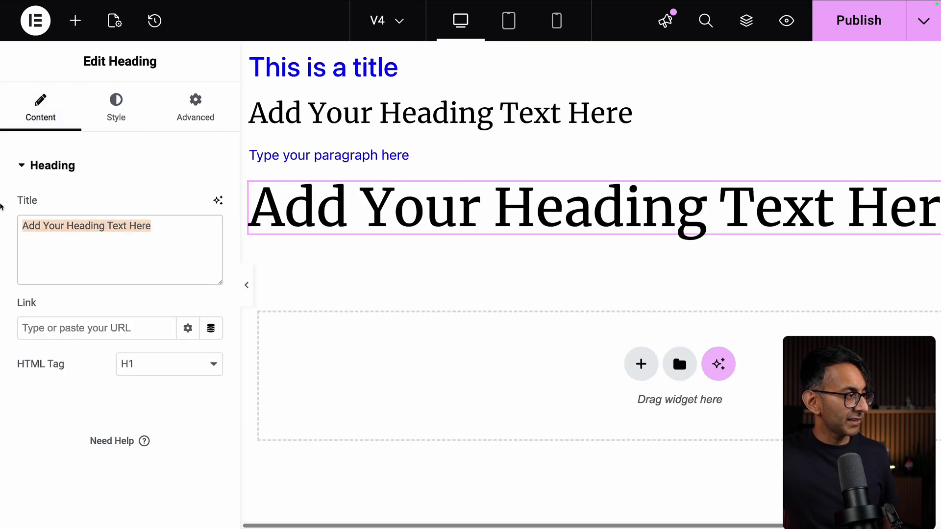
text(V3)
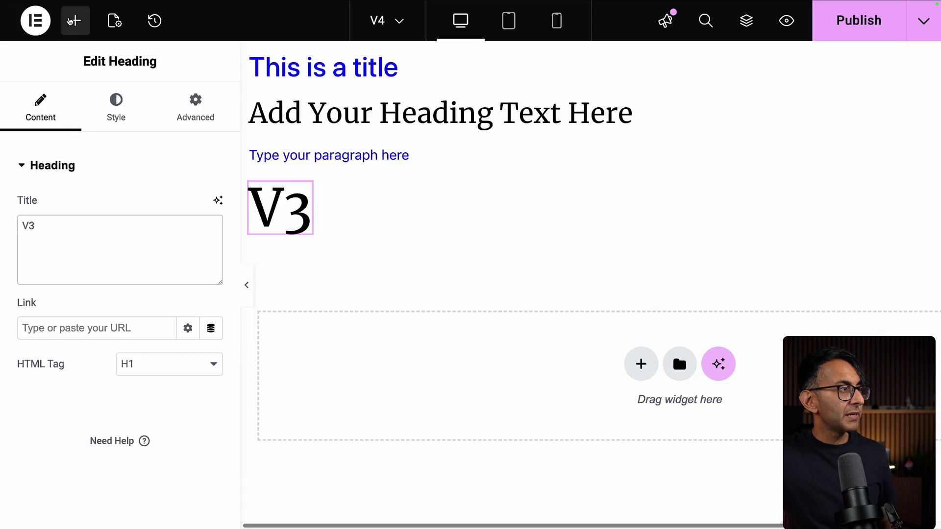
click(73, 21)
Add a V4 heading beside 'V3' in the container and set its tag to H1.
drag(64, 319, 297, 244)
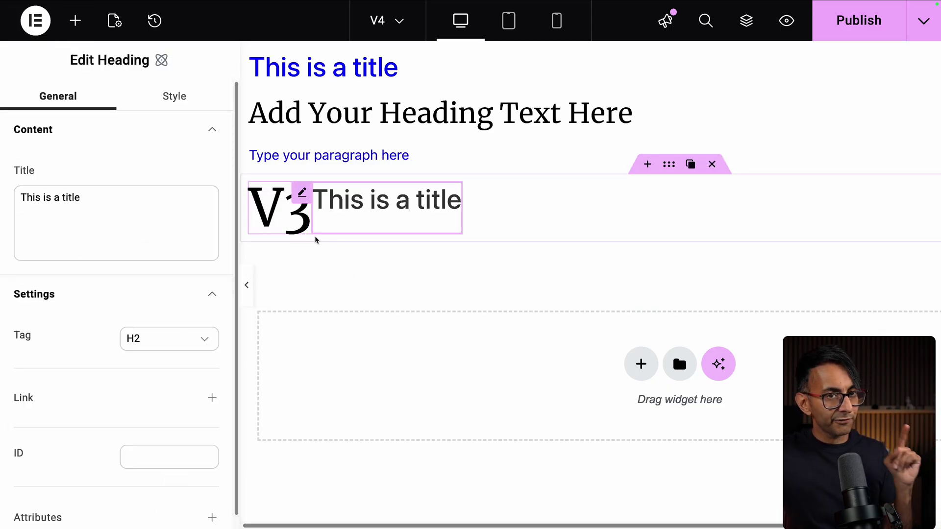
click(149, 343)
click(149, 358)
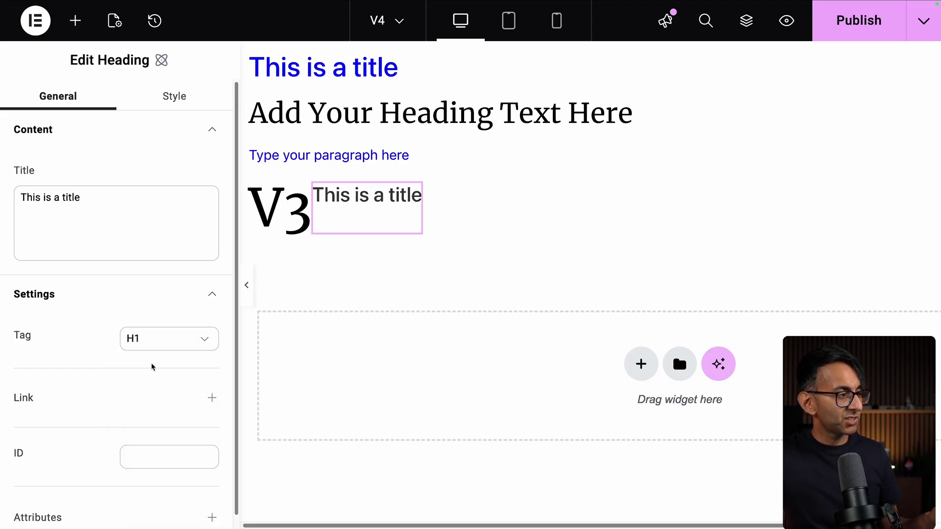
Apply the existing blue class to the V4 heading, then select the container.
click(175, 98)
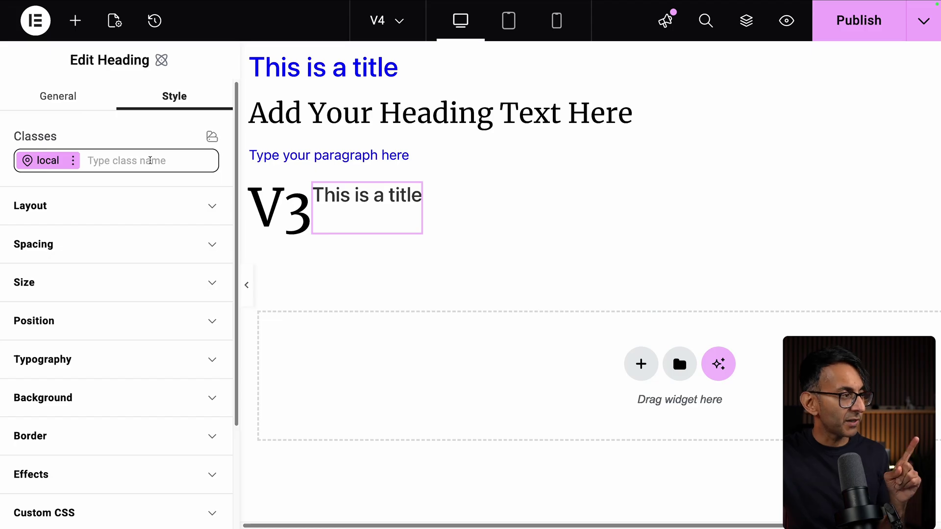
click(150, 160)
click(119, 228)
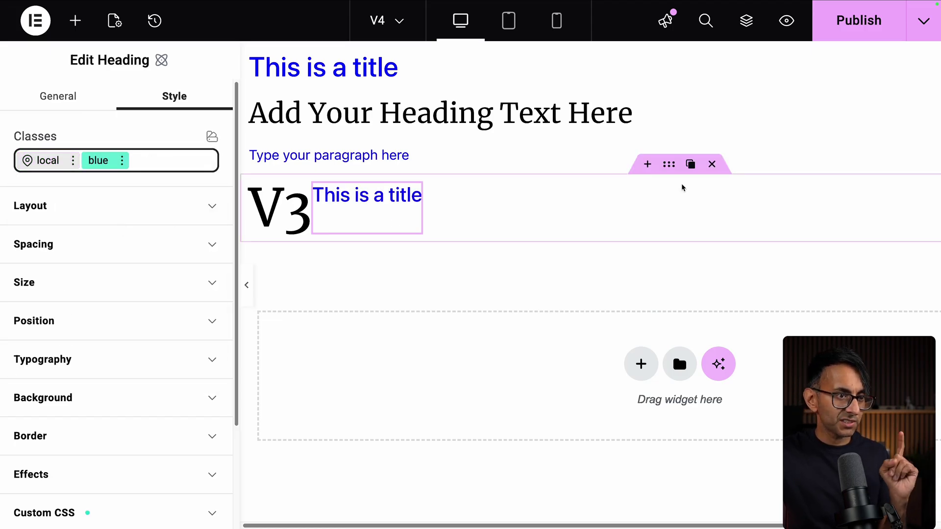
click(667, 168)
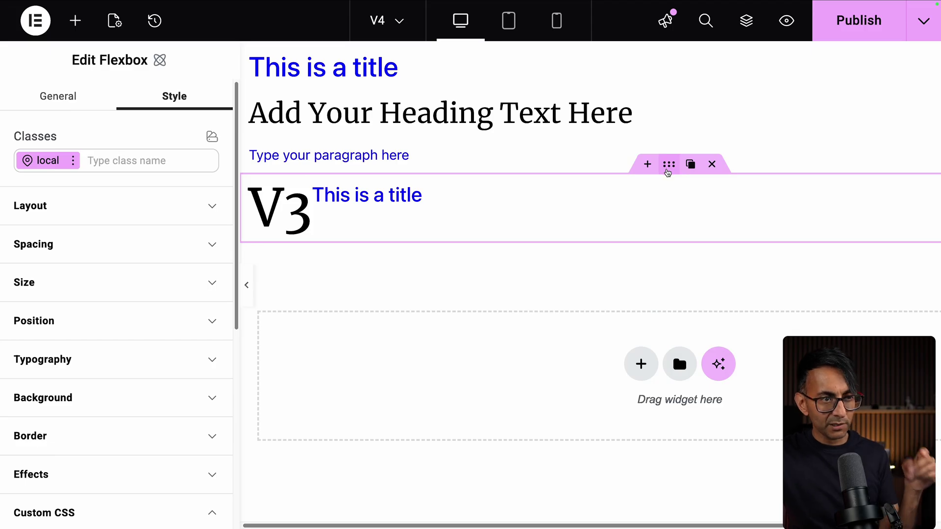
Delete the .blue rule from the V3V4 container's Custom CSS, leaving only the empty element.style block.
scroll(106, 276, down, 5)
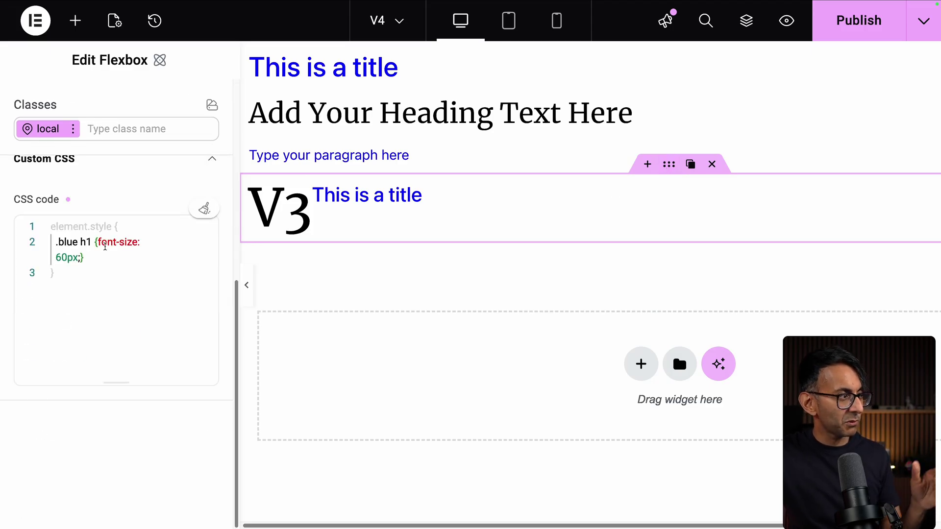
click(92, 242)
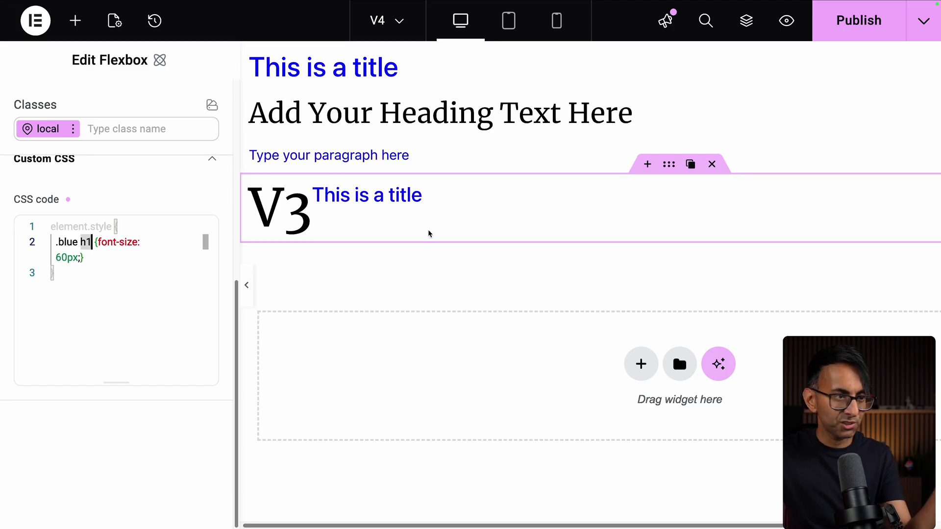
key(BackSpace)
key(BackSpace)
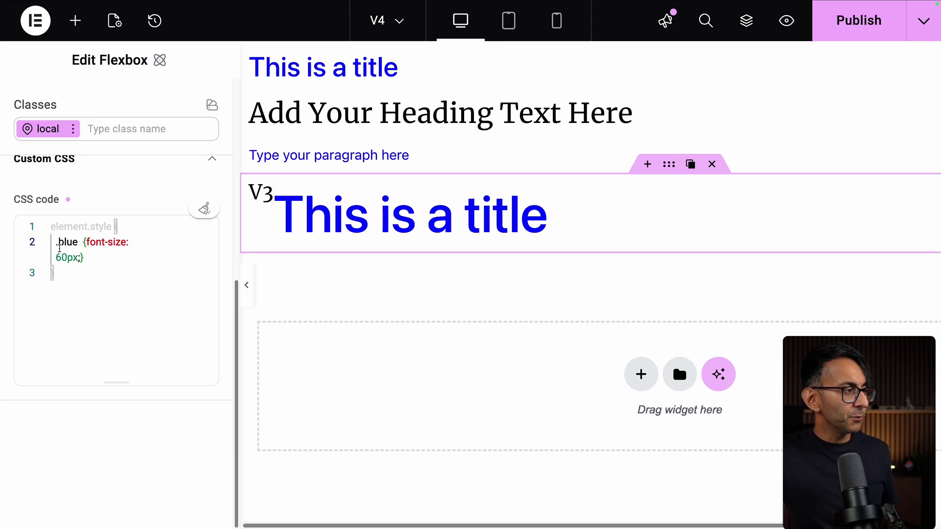
mouse_move(92, 239)
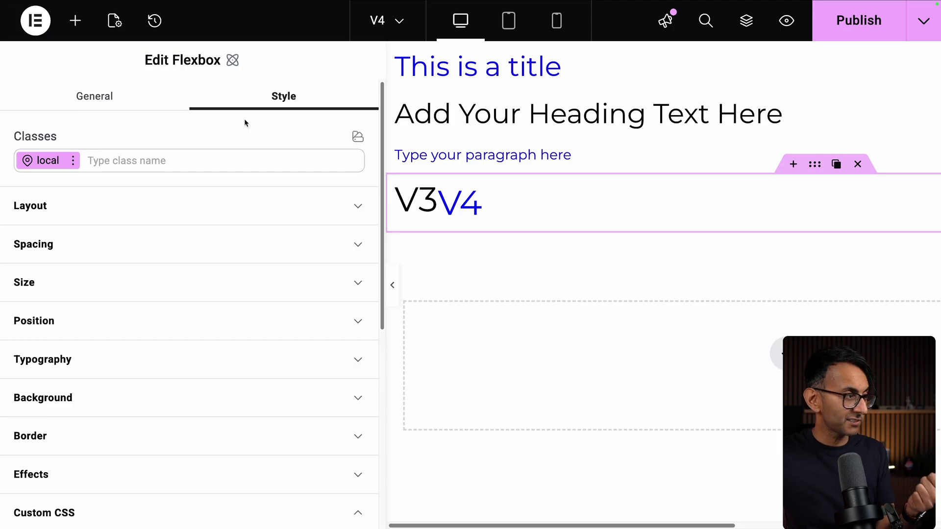
Paste the :is(.blue …) {font-size:60px;} rule into the V3V4 container's Custom CSS.
scroll(240, 245, down, 5)
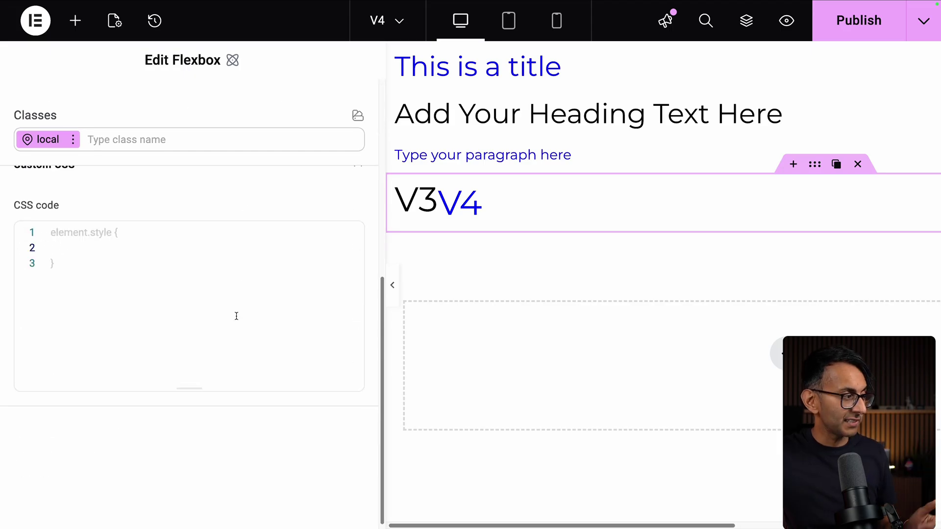
click(66, 268)
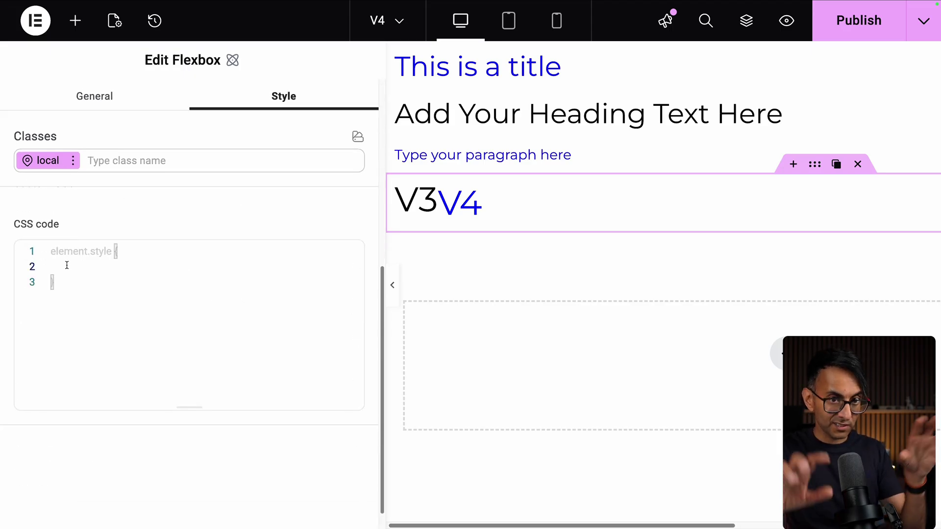
text(:is(.blue :is(h1, h2, h3, h4, h5, h6, p), .blue:is(.e-heading-base, .e-paragraph-base, .e-button-base)) {font-size:60px;})
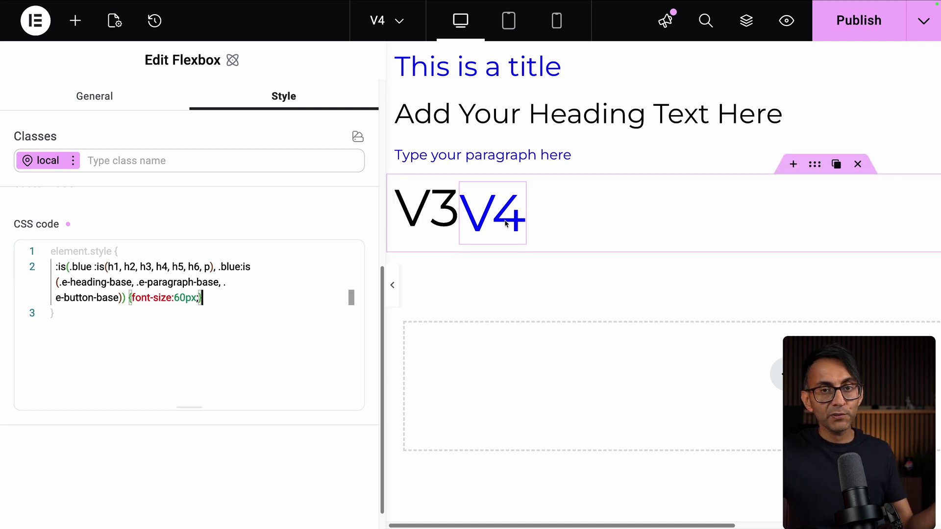
Confirm both the V3 and V4 headings carry the 'blue' class.
click(442, 223)
scroll(292, 236, down, 6)
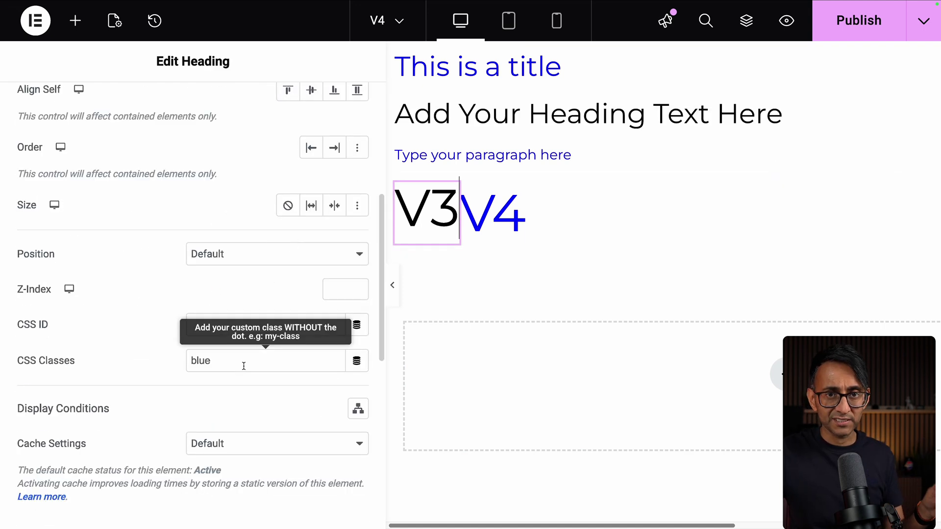
click(490, 214)
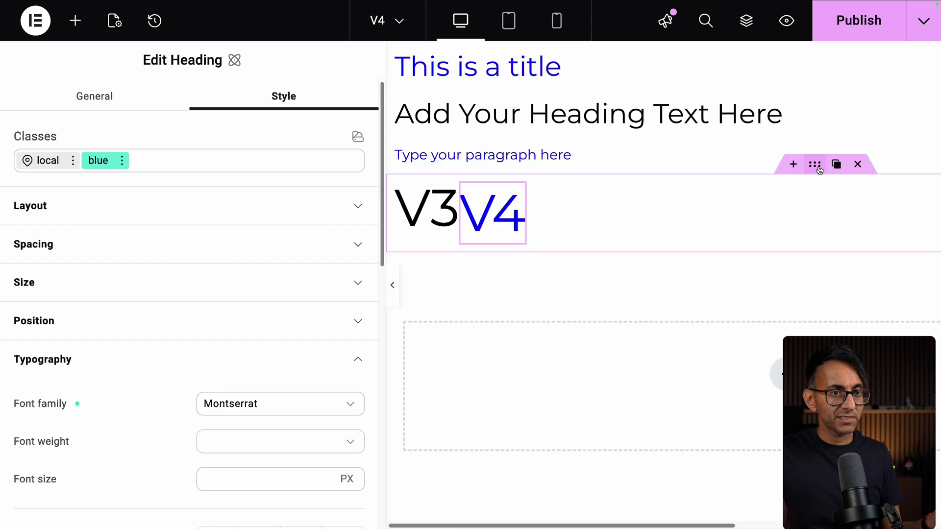
click(802, 194)
scroll(252, 389, down, 5)
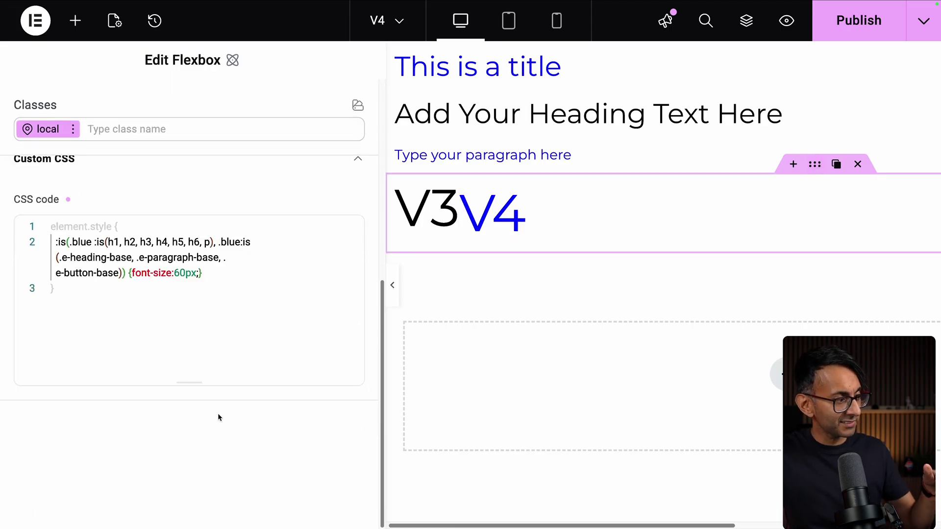
Highlight each part of the :is(.blue …) selector in turn to explain it.
click(202, 311)
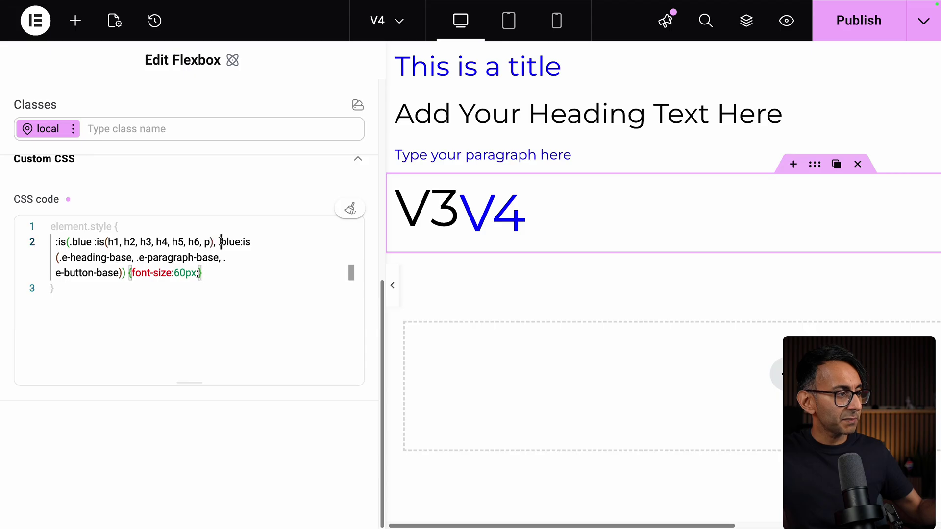
drag(220, 242, 59, 242)
click(128, 311)
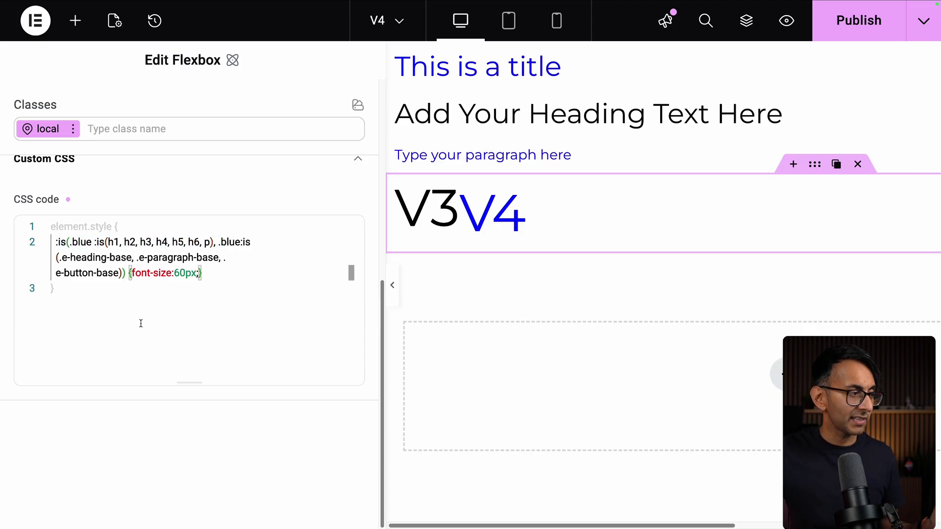
drag(218, 242, 129, 272)
click(178, 340)
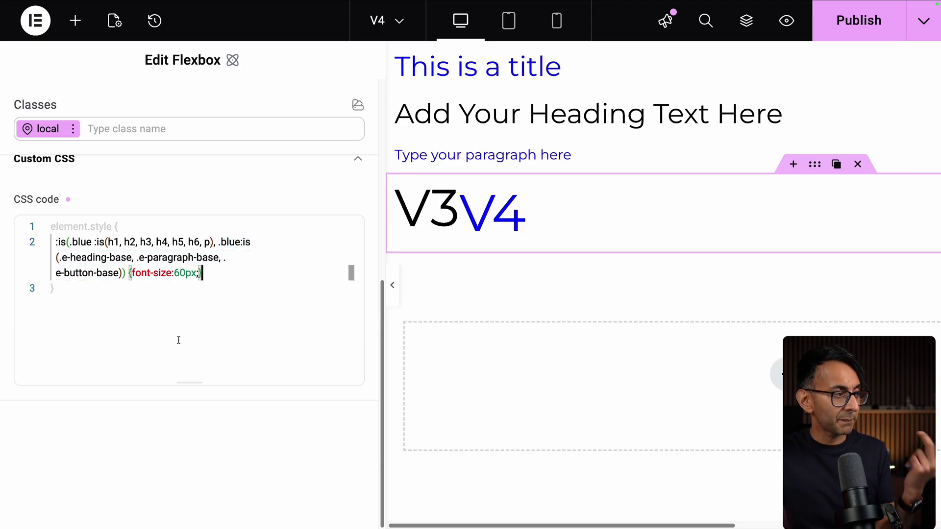
Briefly change the font size to 600px, revert to 60px, and publish the page.
click(191, 273)
text(0)
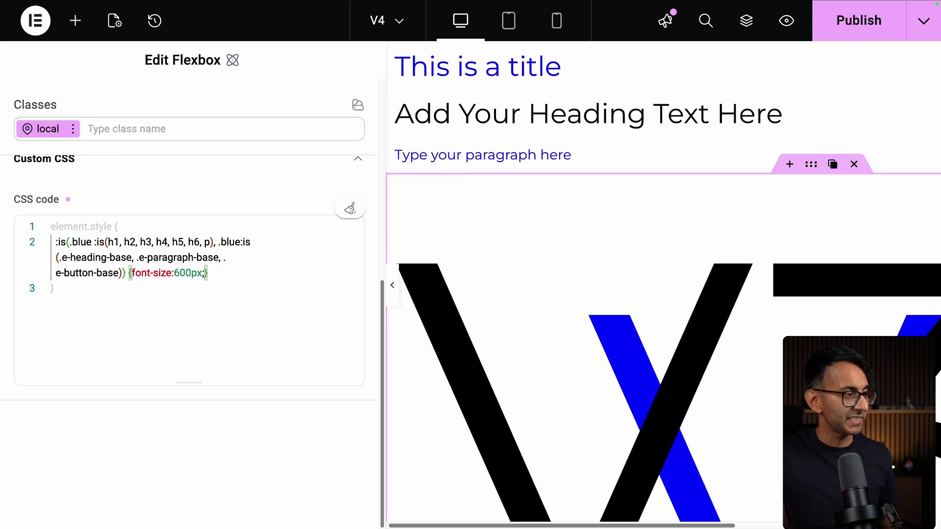
key(BackSpace)
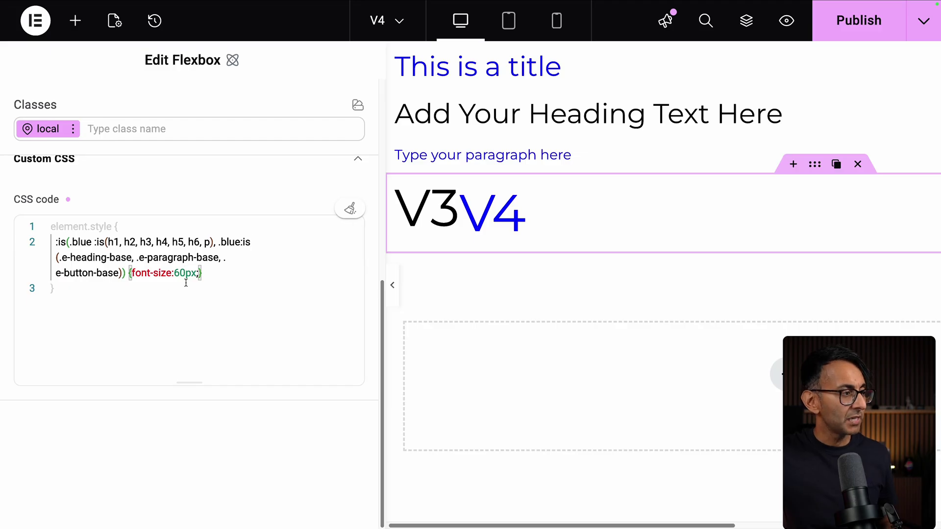
drag(203, 273, 34, 246)
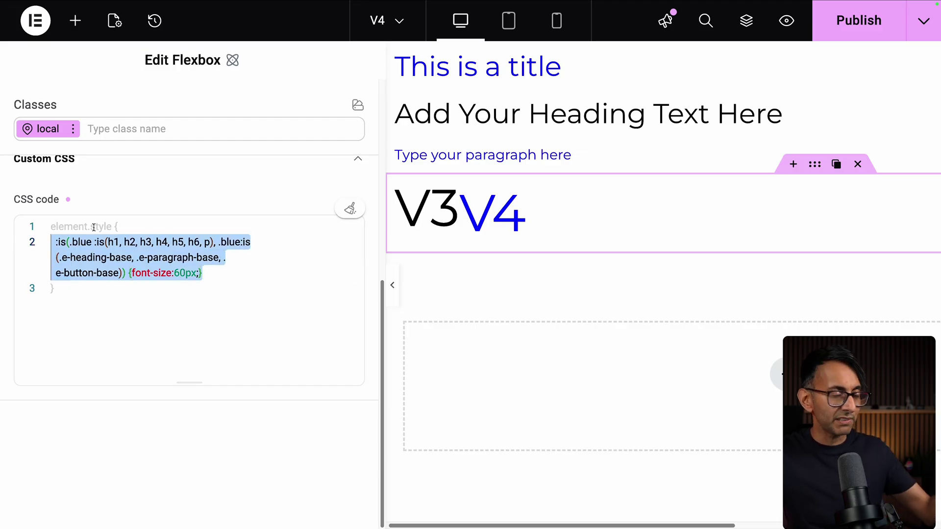
mouse_move(94, 227)
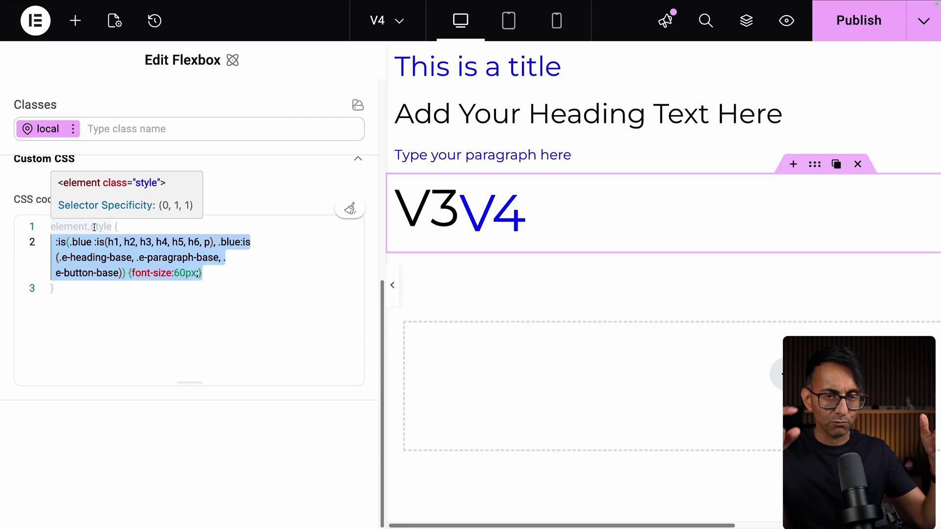
click(294, 310)
click(843, 20)
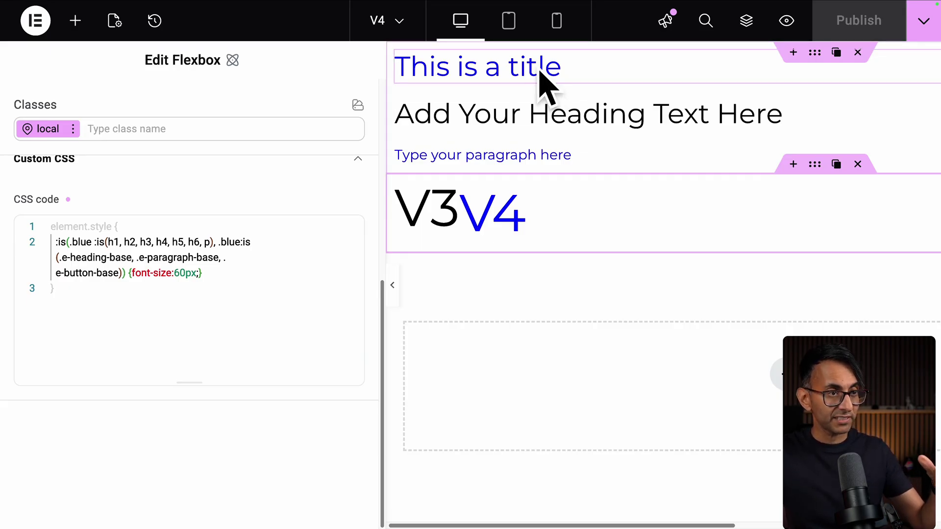
Check the title, paragraph and 'Add Your Heading Text Here' heading show 'blue' under Advanced > CSS Classes.
click(539, 63)
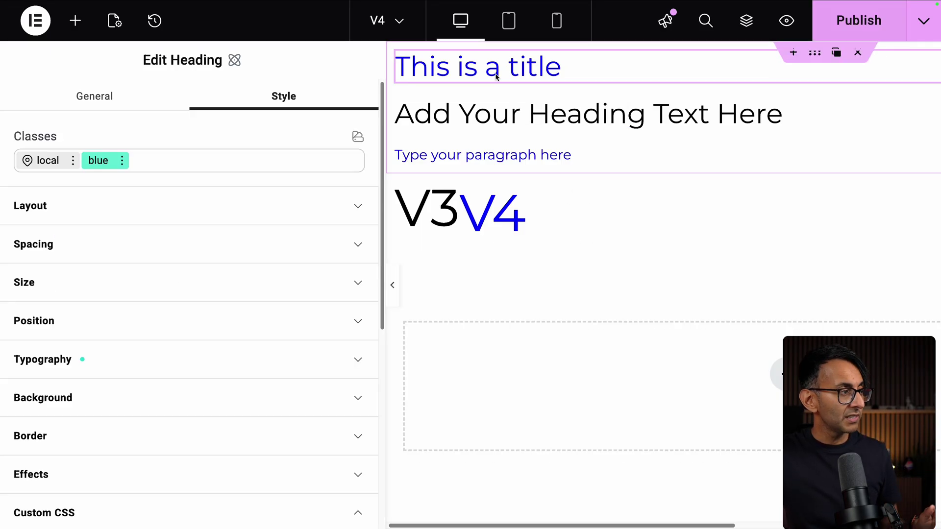
click(493, 156)
click(467, 111)
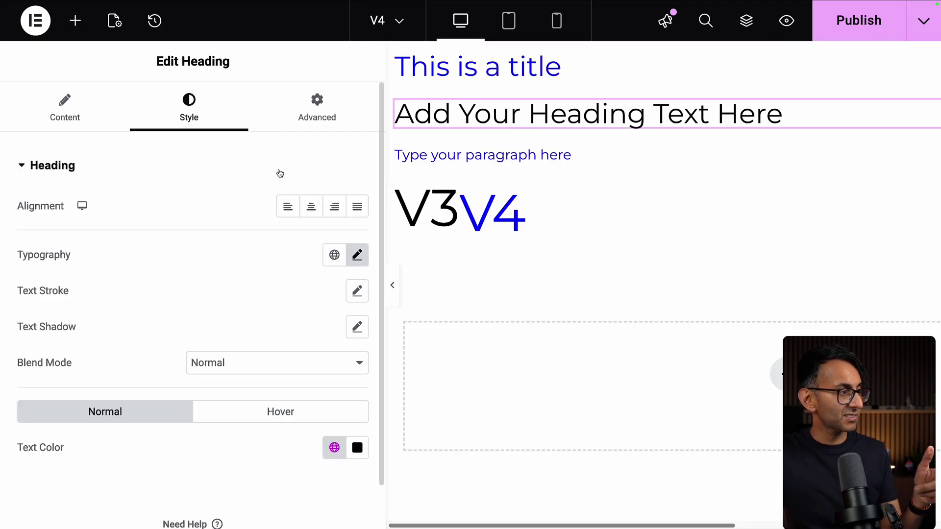
click(321, 100)
scroll(280, 304, down, 8)
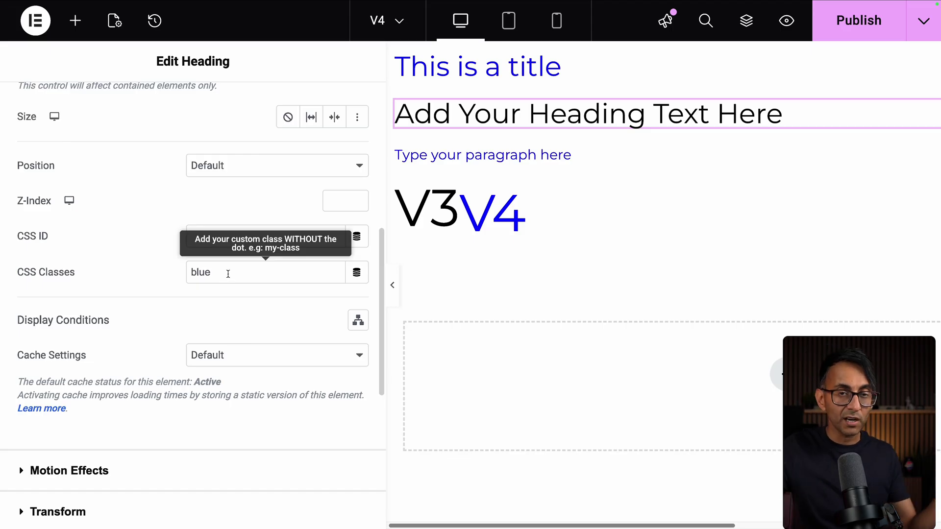
click(431, 66)
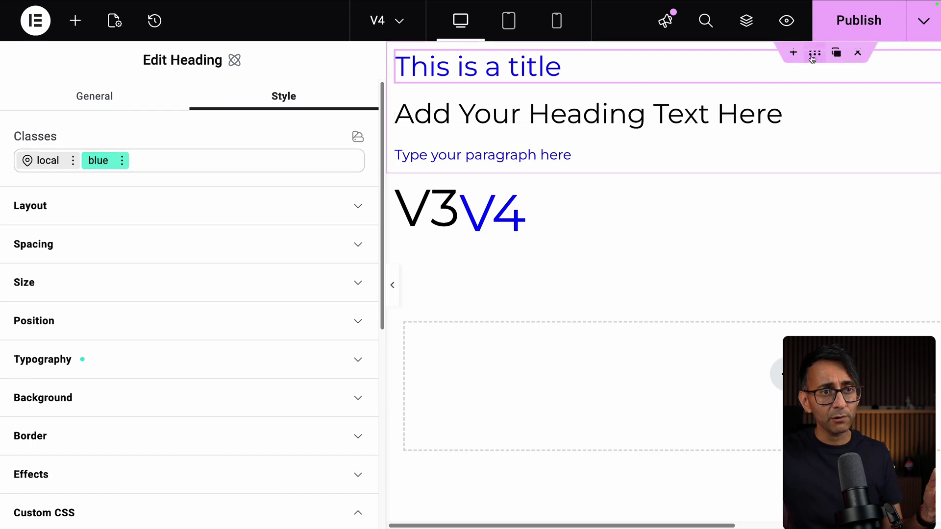
Paste the 60px :is(.blue …) rule into the top container's Custom CSS and add color: #ff0050.
click(813, 55)
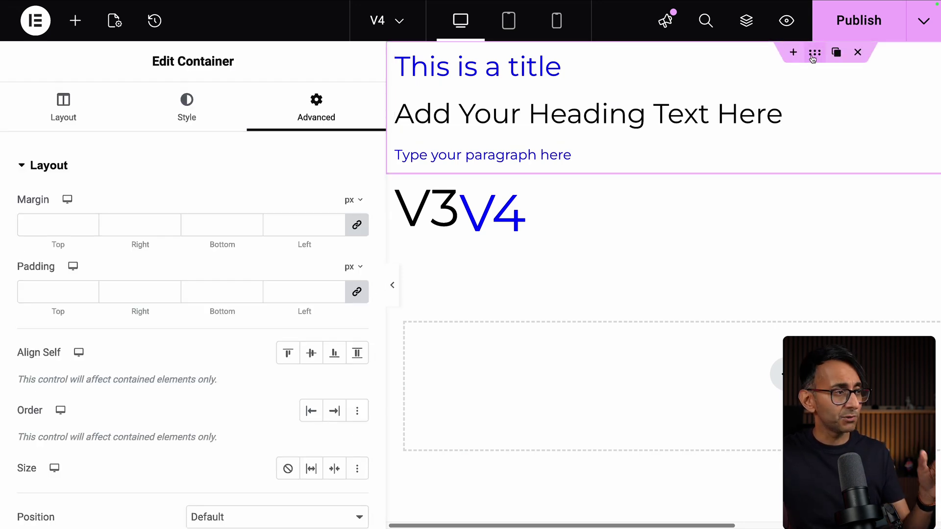
scroll(299, 186, down, 10)
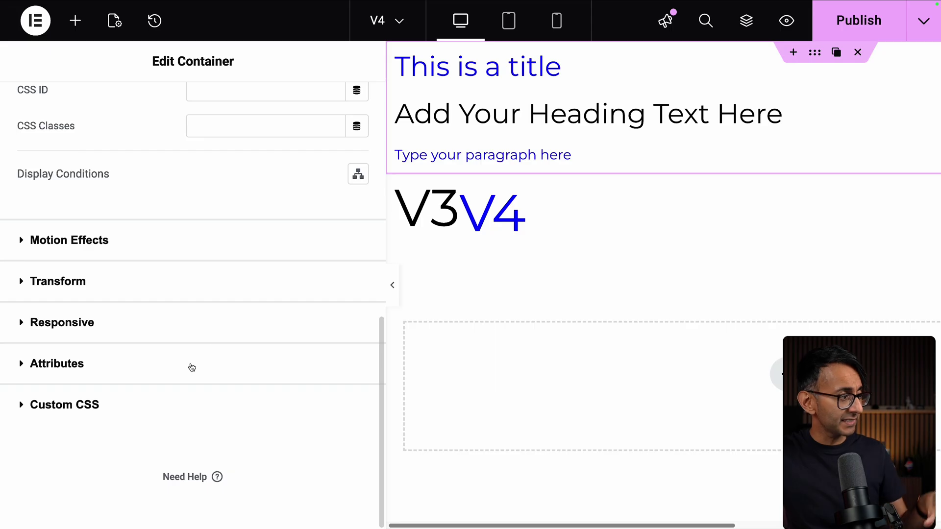
click(176, 402)
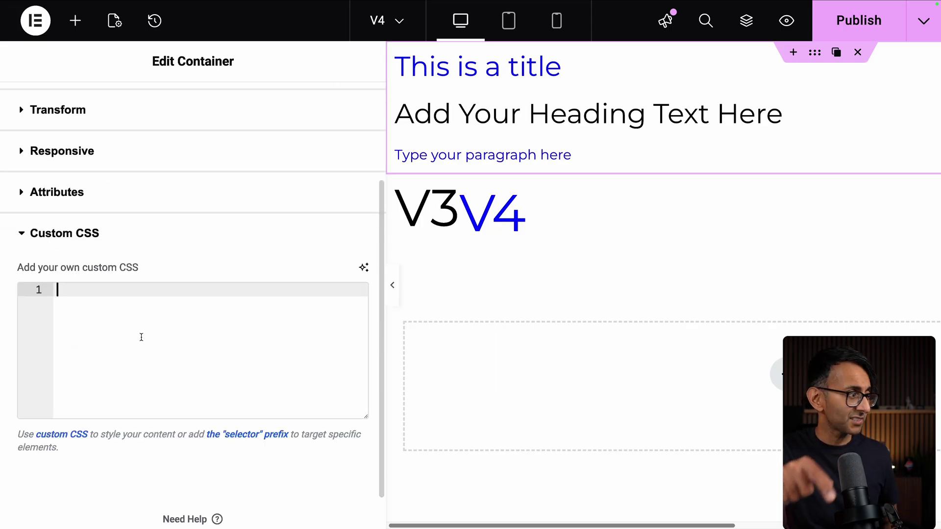
text(:is(.blue :is(h1, h2, h3, h4, h5, h6, p), .blue :is(.e-heading-base, .e-paragraph-base, .e-button-base)) {font-size:60px;})
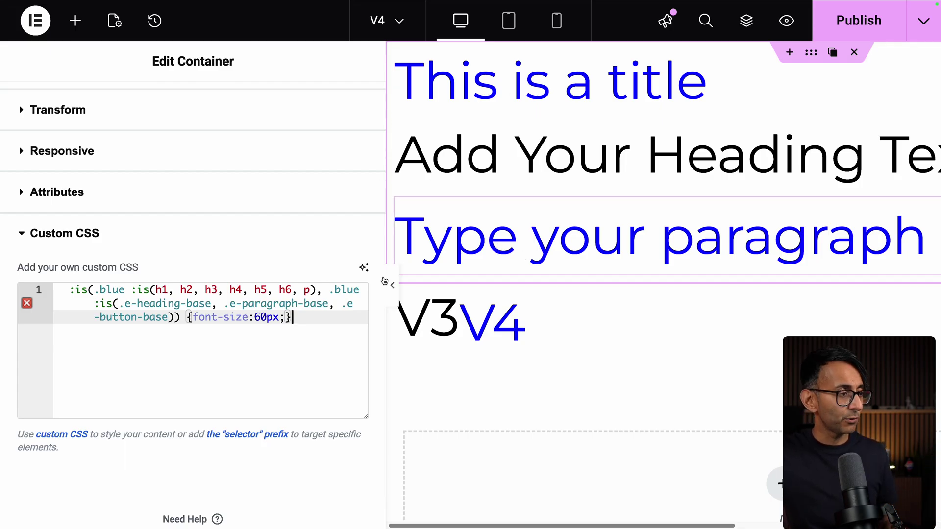
text(color)
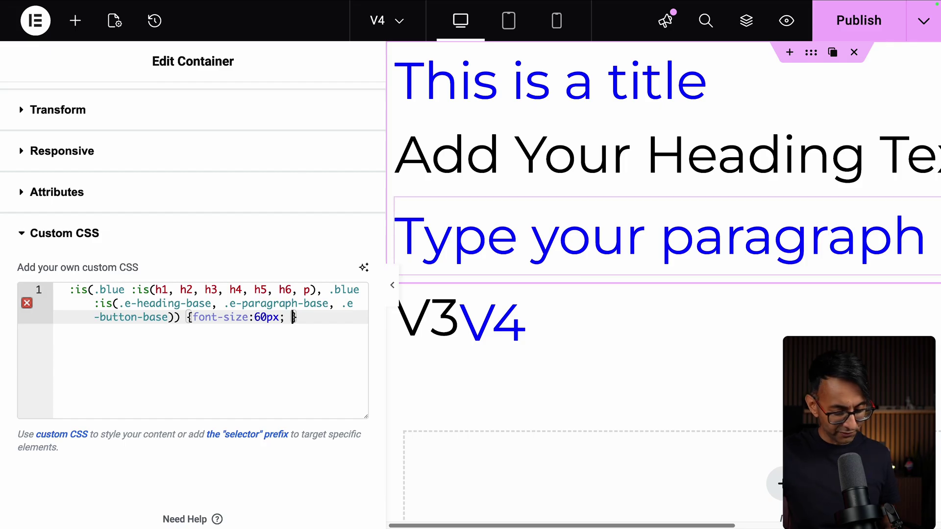
text(: #ff0050)
scroll(168, 493, up, 3)
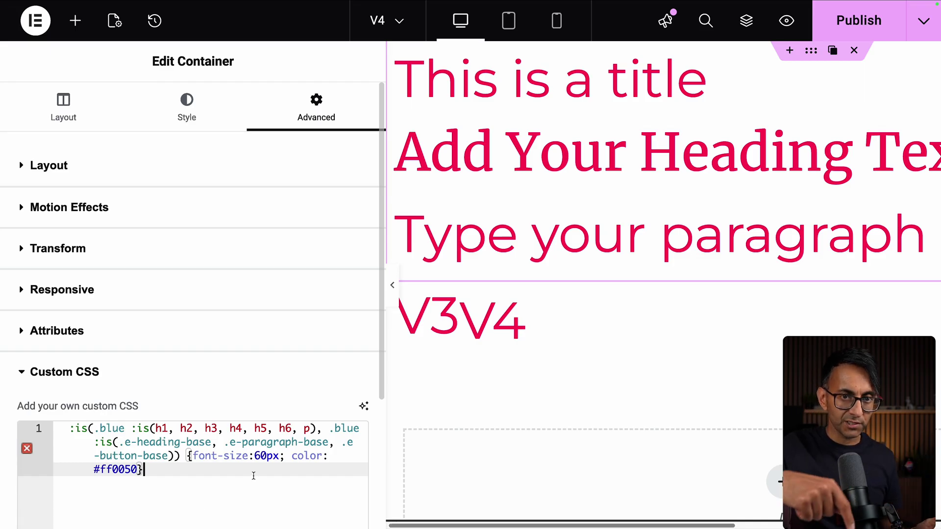
click(749, 231)
Scroll the V3V4 container's panel down to its 60px Custom CSS rule and inspect the V4 heading.
click(615, 295)
scroll(493, 307, down, 2)
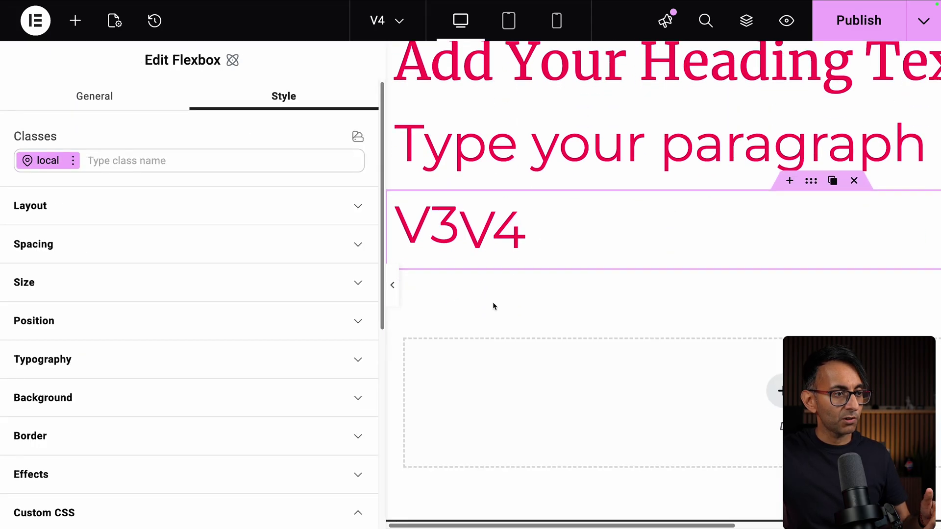
scroll(195, 343, down, 7)
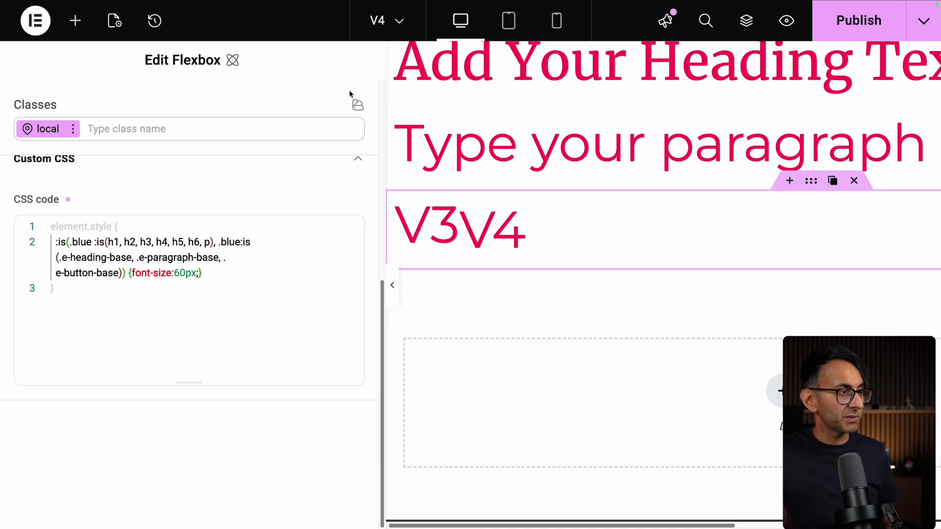
click(493, 271)
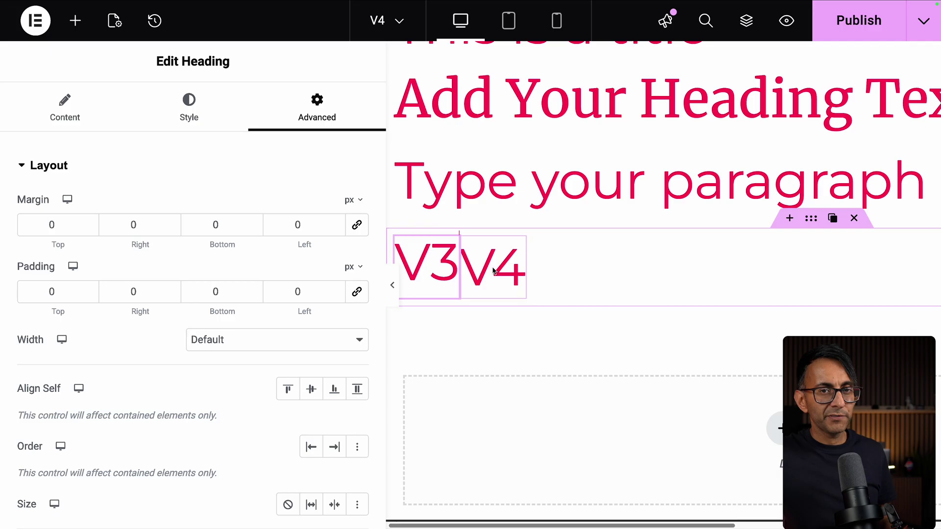